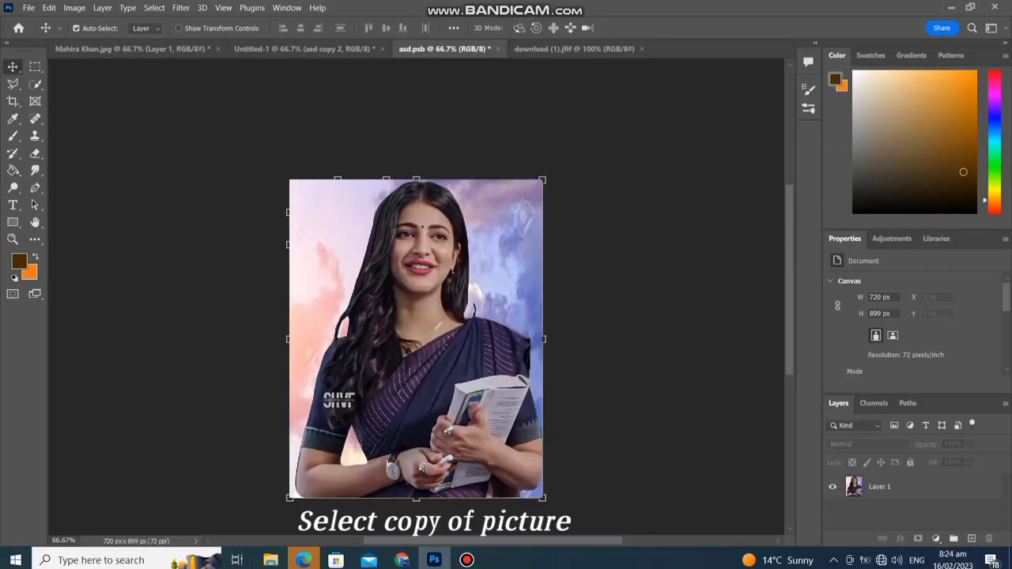
Duplicate the portrait layer so Layer 1 copy sits above Layer 1.
mouse_move(853, 486)
left_mouse_down()
mouse_move(853, 532)
mouse_move(972, 538)
left_mouse_up()
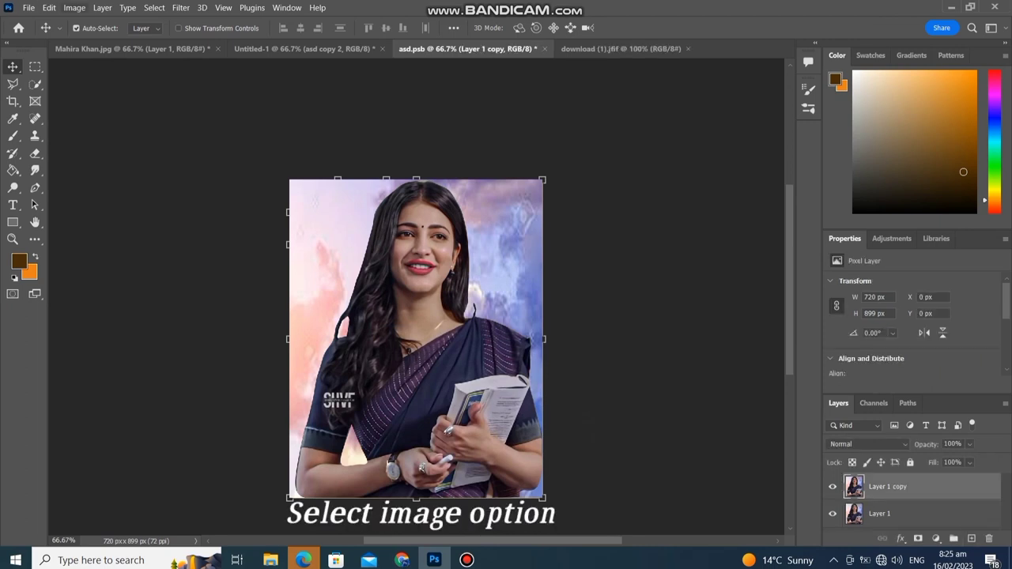
Apply Shadows/Highlights to Layer 1 copy: Shadows 30%, Highlights 0%, Highlights Tone 72%.
left_click(74, 7)
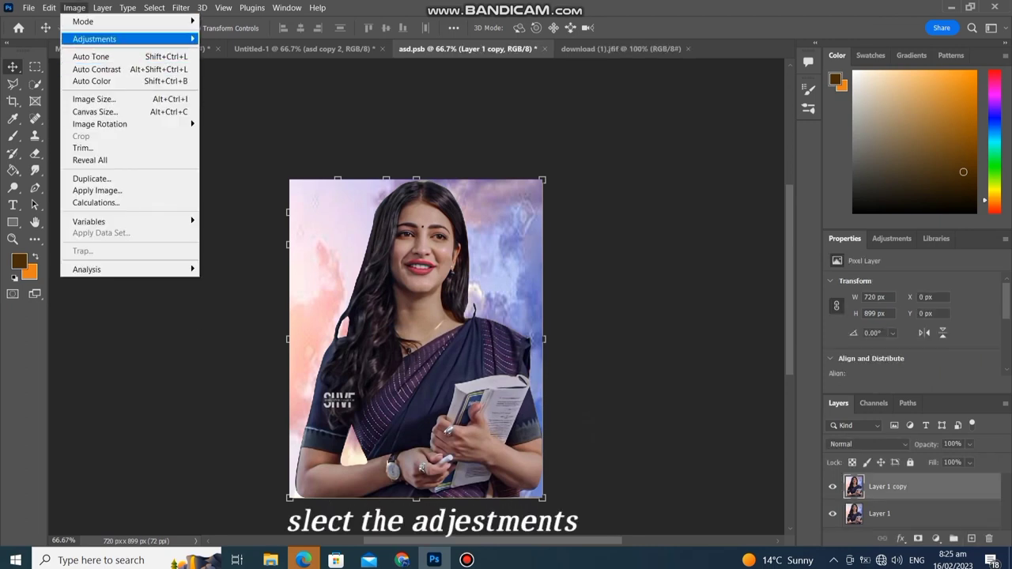
mouse_move(94, 39)
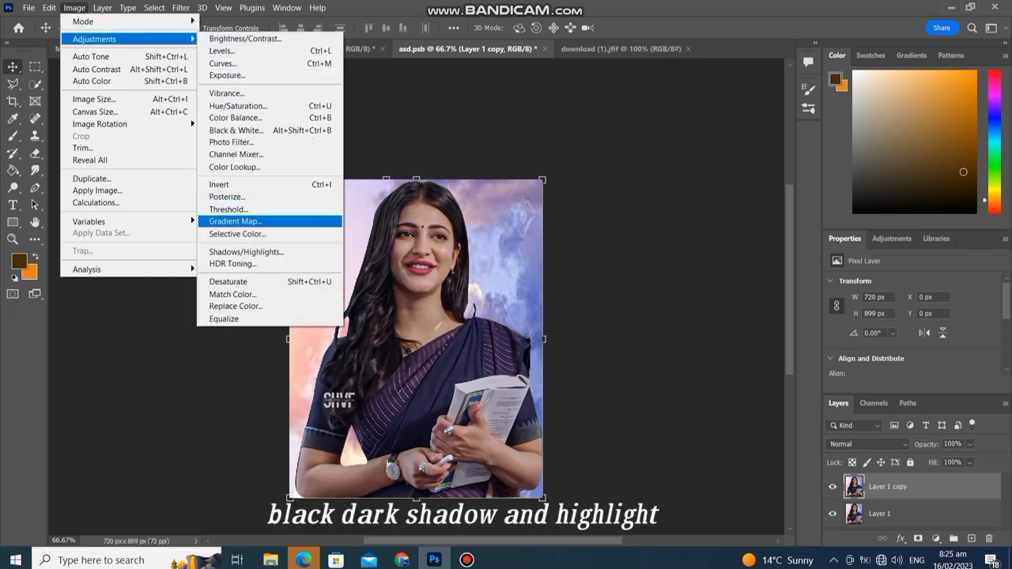
left_click(245, 252)
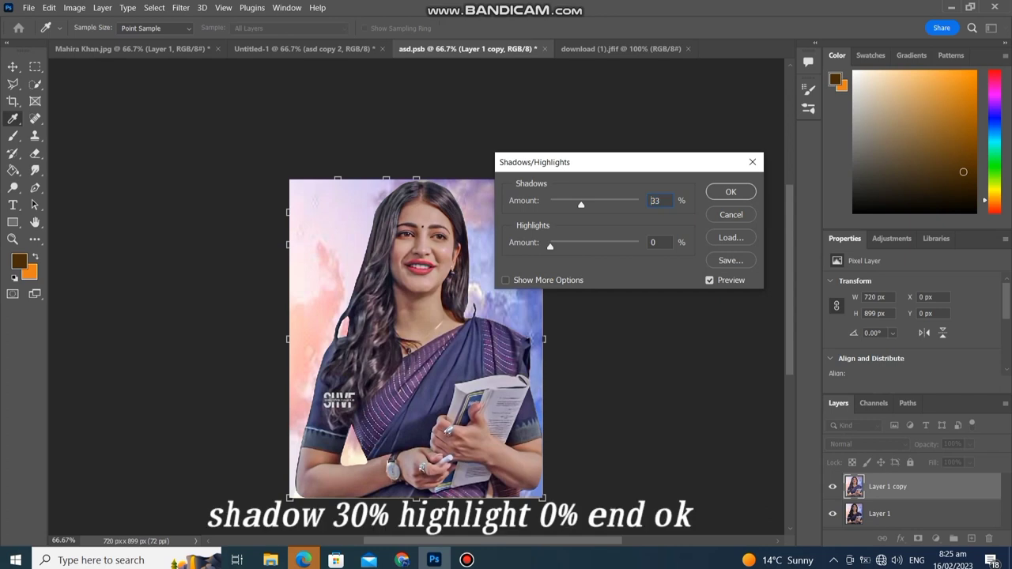
key("Down")
key("Down")
key("Down")
key("Down")
key("Down")
left_click_drag(550, 246, 587, 246)
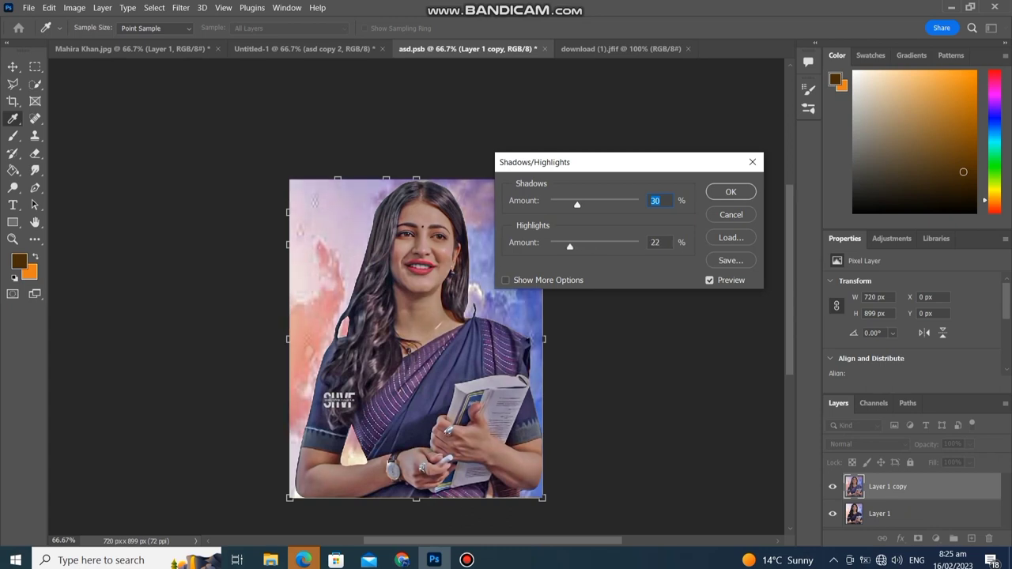
mouse_move(588, 246)
left_mouse_down()
mouse_move(626, 246)
mouse_move(550, 246)
left_mouse_up()
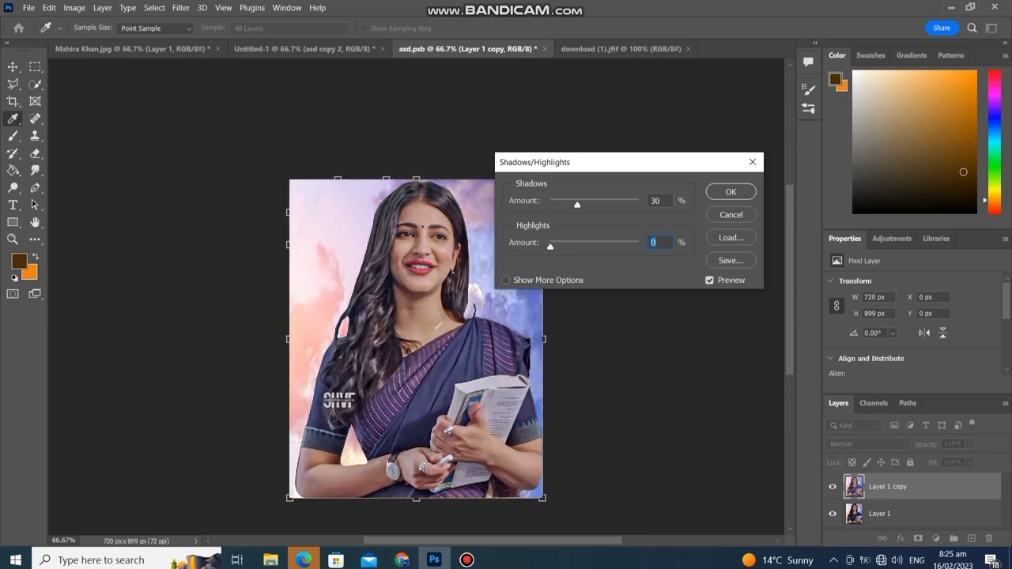
left_click(505, 279)
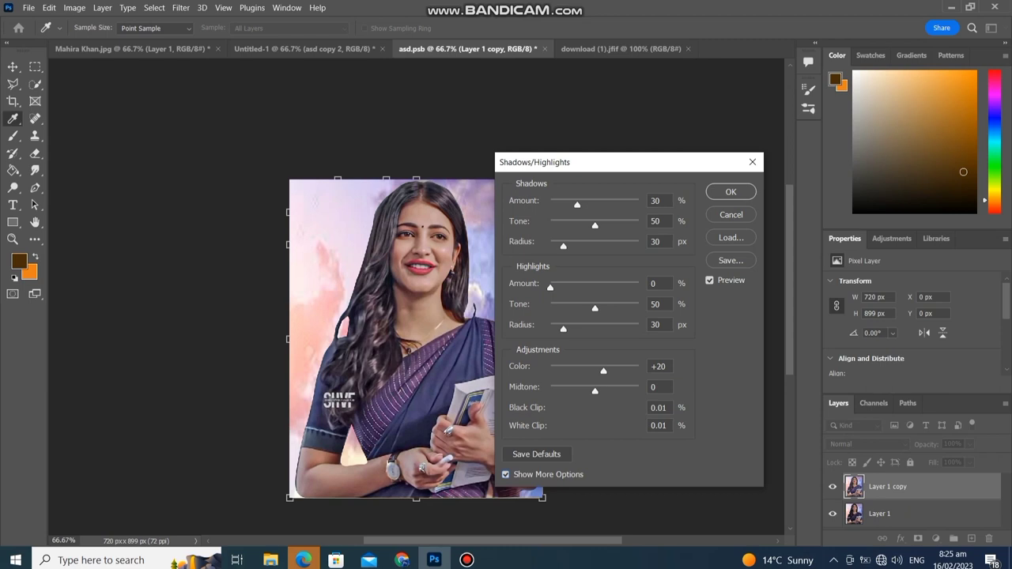
left_click_drag(594, 307, 614, 307)
left_click_drag(594, 391, 597, 390)
left_click(505, 475)
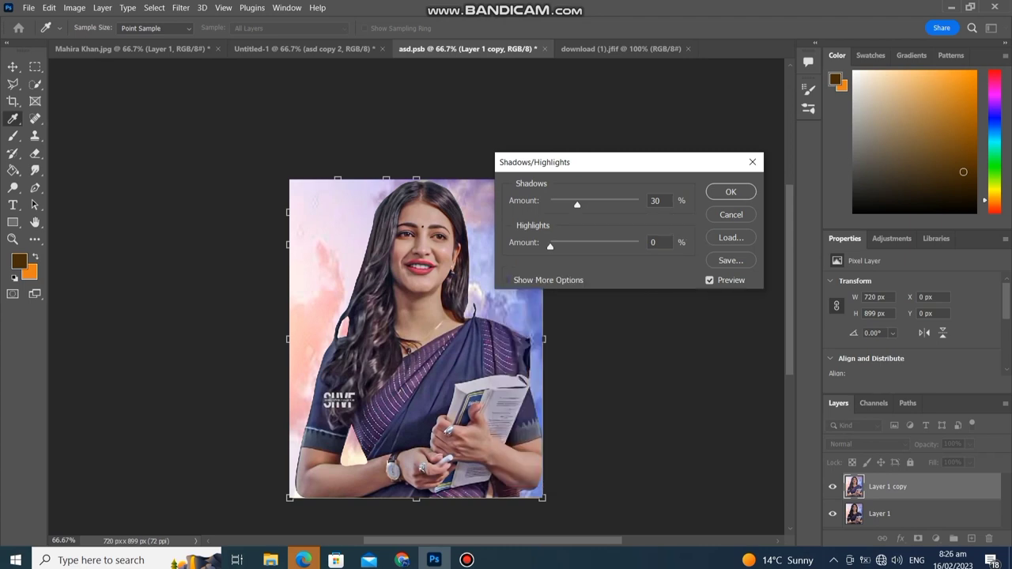
key("Return")
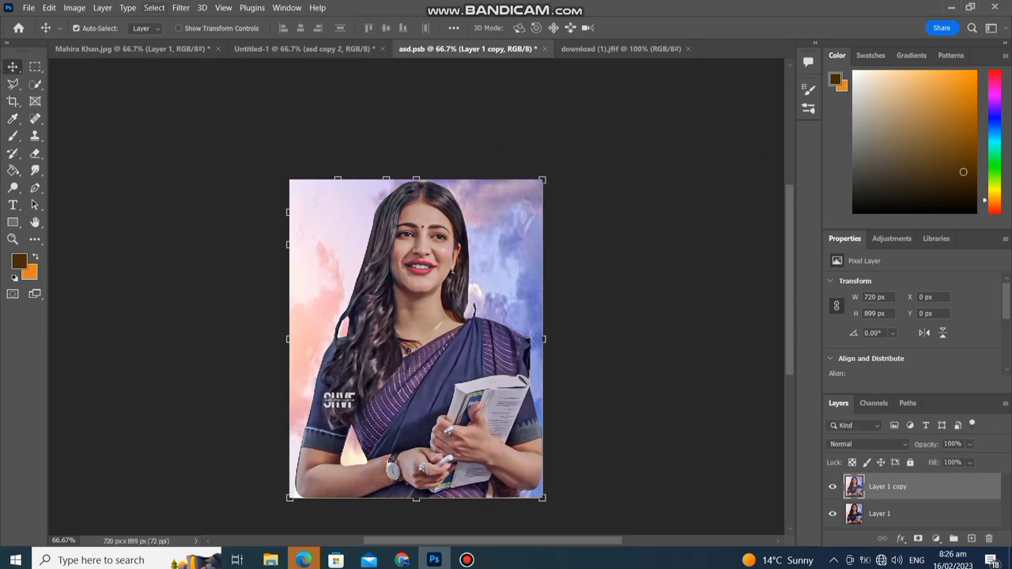
left_click(74, 7)
mouse_move(94, 39)
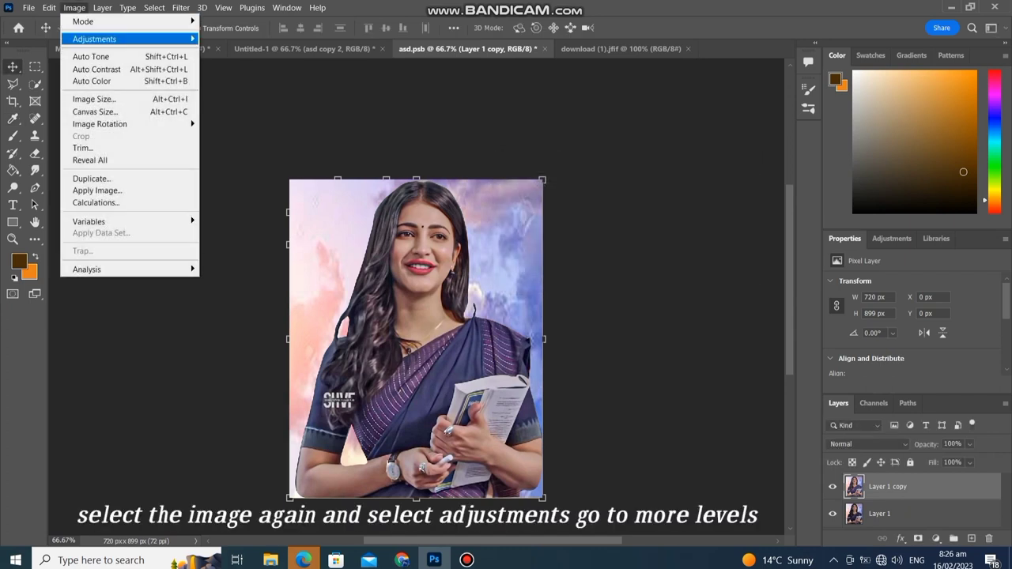
Apply Levels to Layer 1 copy with input levels 14, 1.00 and 240.
left_click(222, 50)
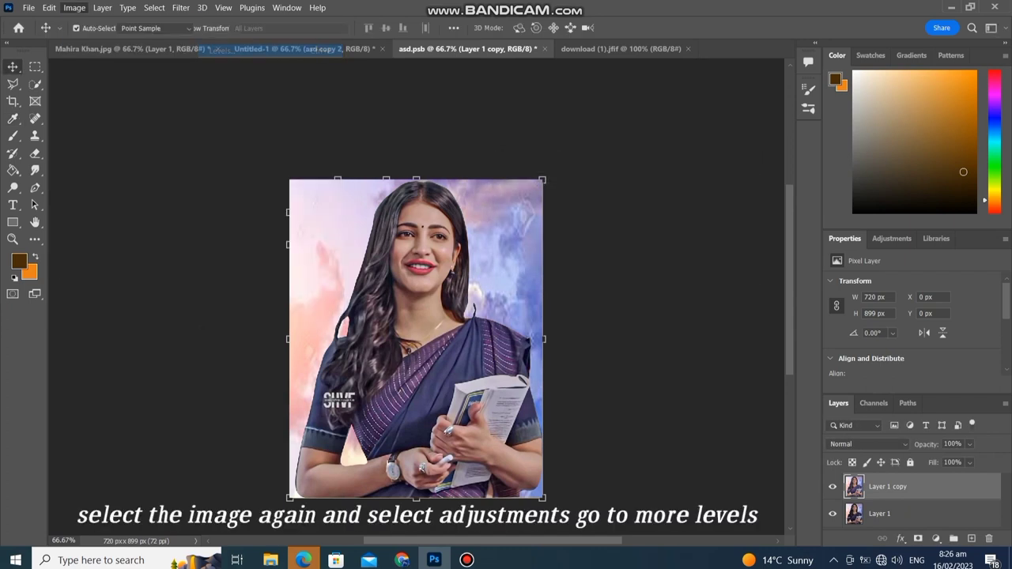
left_click_drag(501, 301, 507, 302)
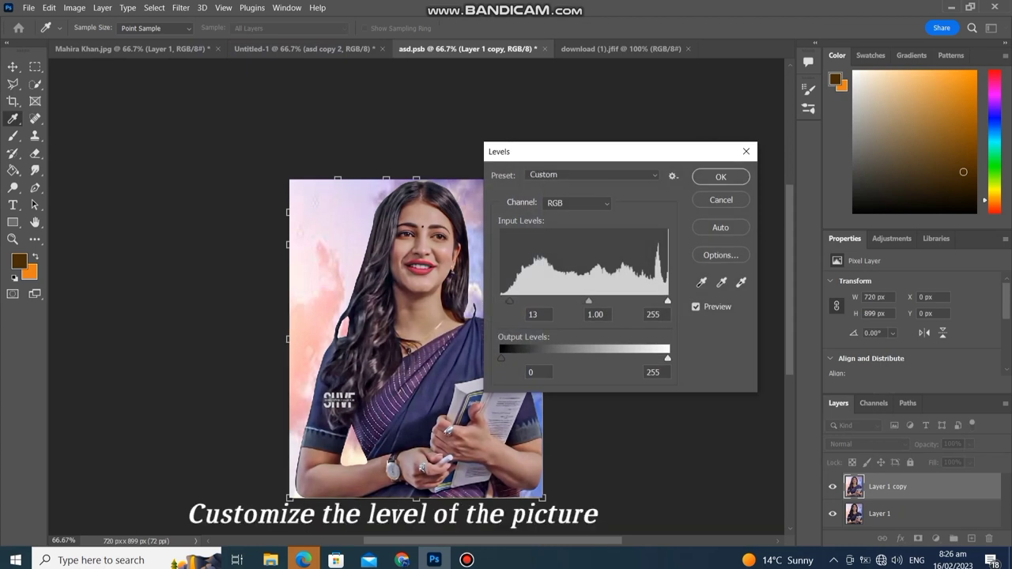
key("Tab")
left_click_drag(667, 301, 657, 301)
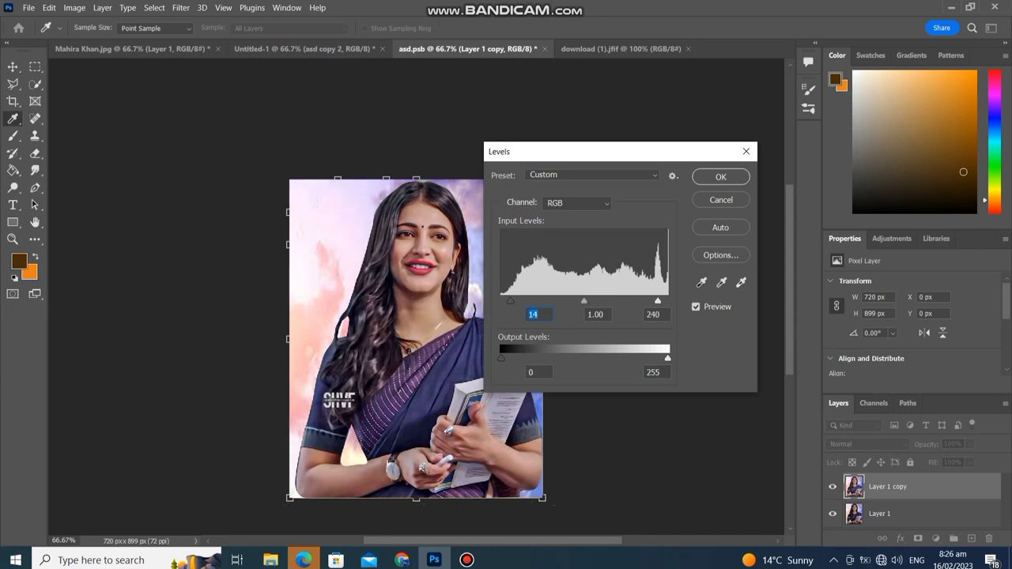
left_click(720, 176)
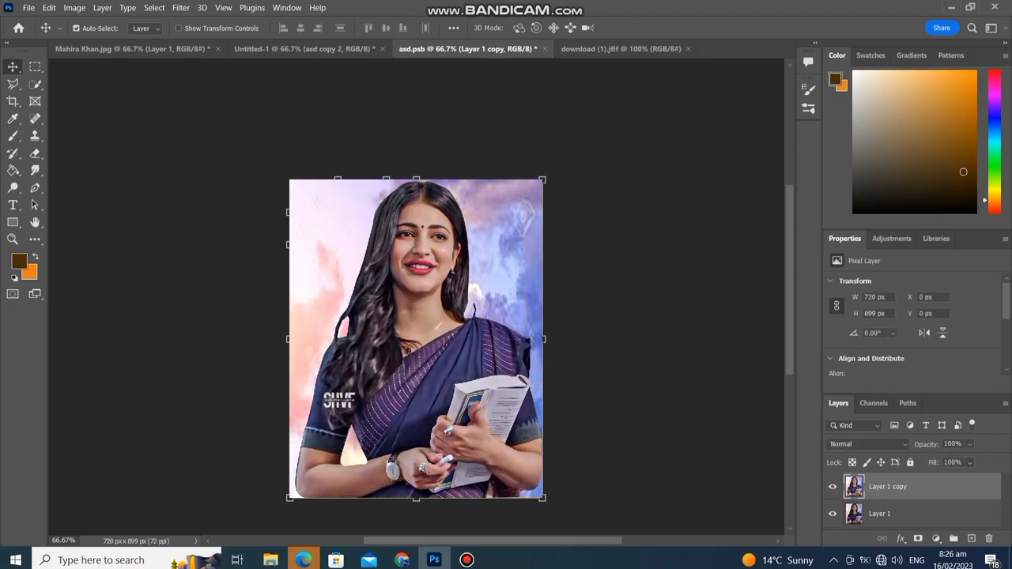
Duplicate Layer 1 copy to create Layer 1 copy 2.
mouse_move(870, 486)
left_mouse_down()
mouse_move(869, 532)
mouse_move(971, 539)
left_mouse_up()
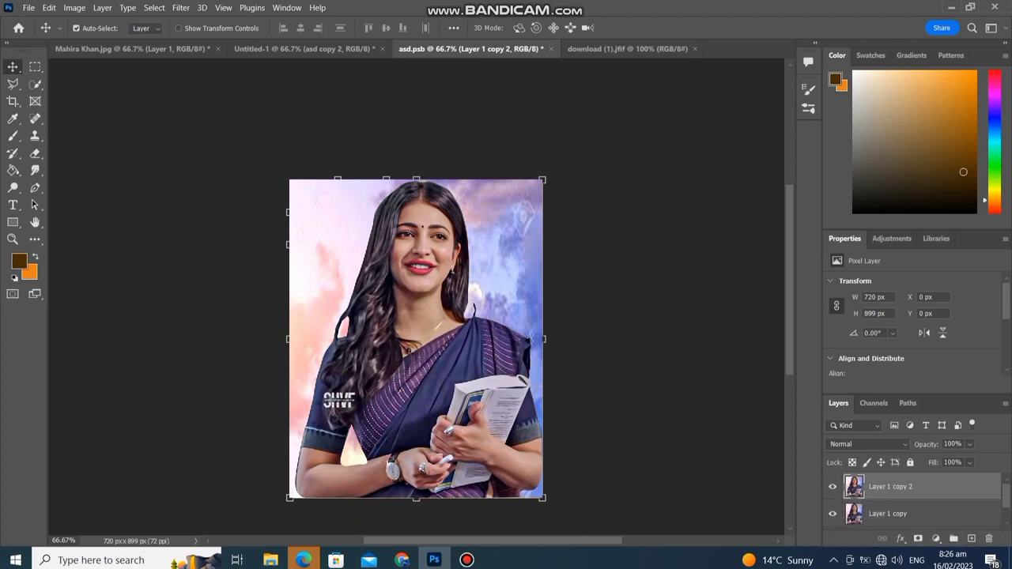
scroll(917, 500, "down", 1)
scroll(917, 500, "up", 1)
Apply a High Pass filter with 2.5 pixel radius to Layer 1 copy 2.
left_click(180, 8)
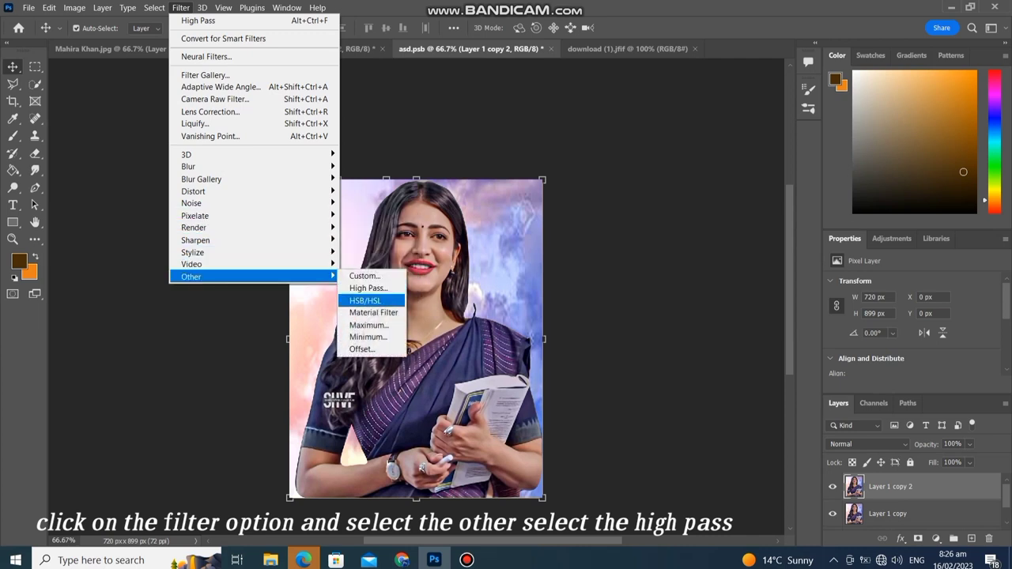
left_click(369, 288)
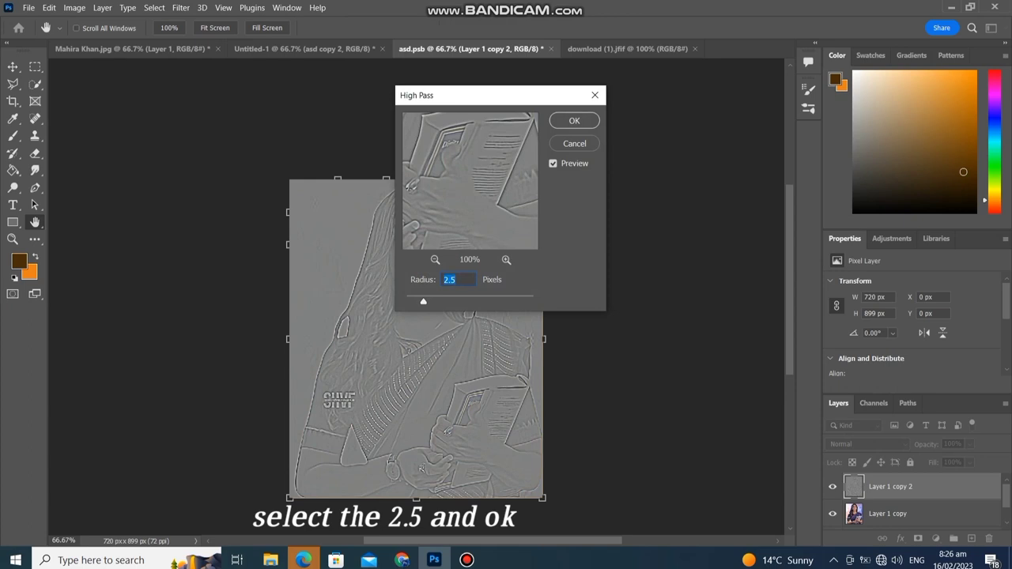
left_click_drag(423, 301, 428, 301)
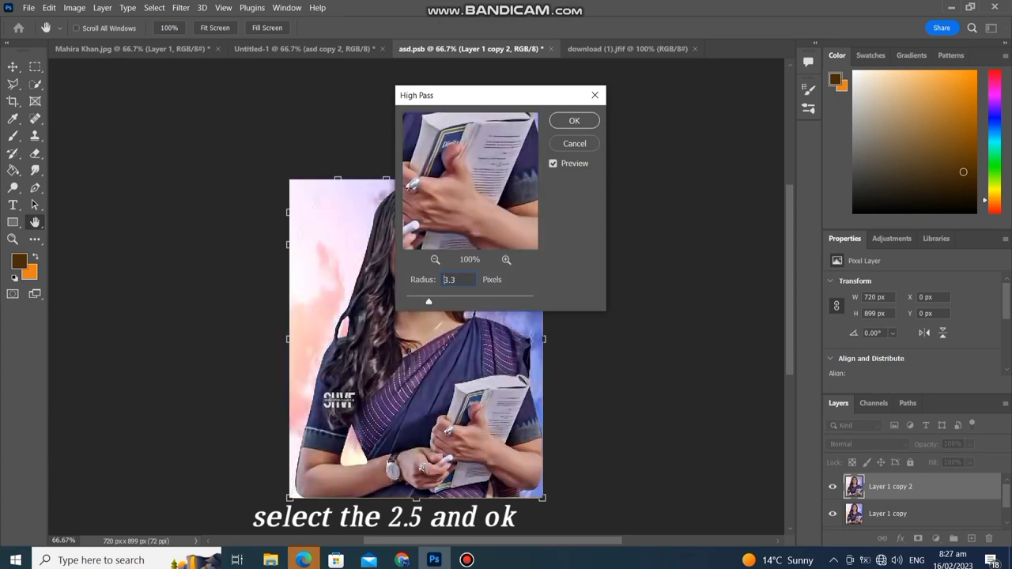
left_click_drag(428, 301, 423, 302)
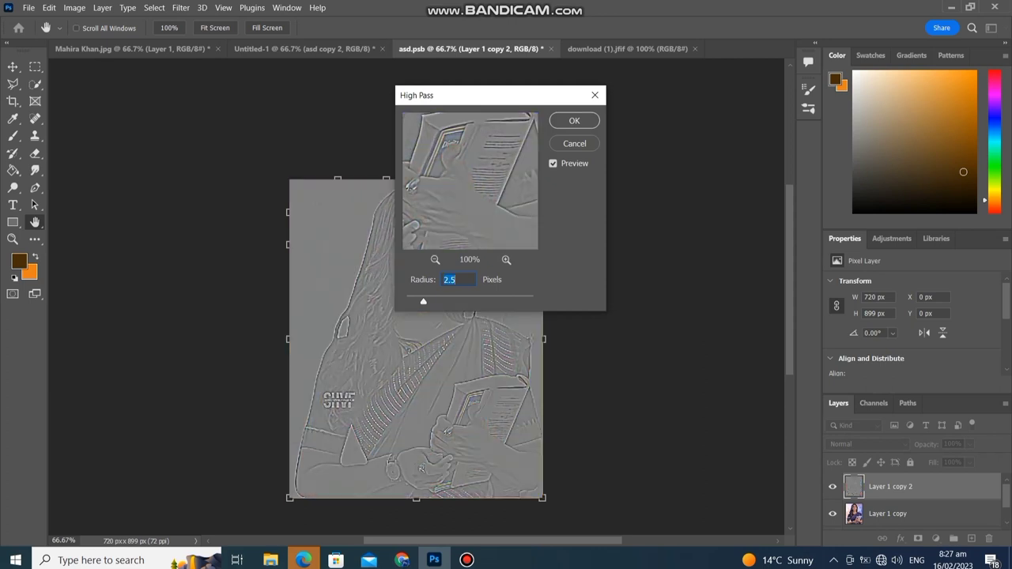
left_click(574, 120)
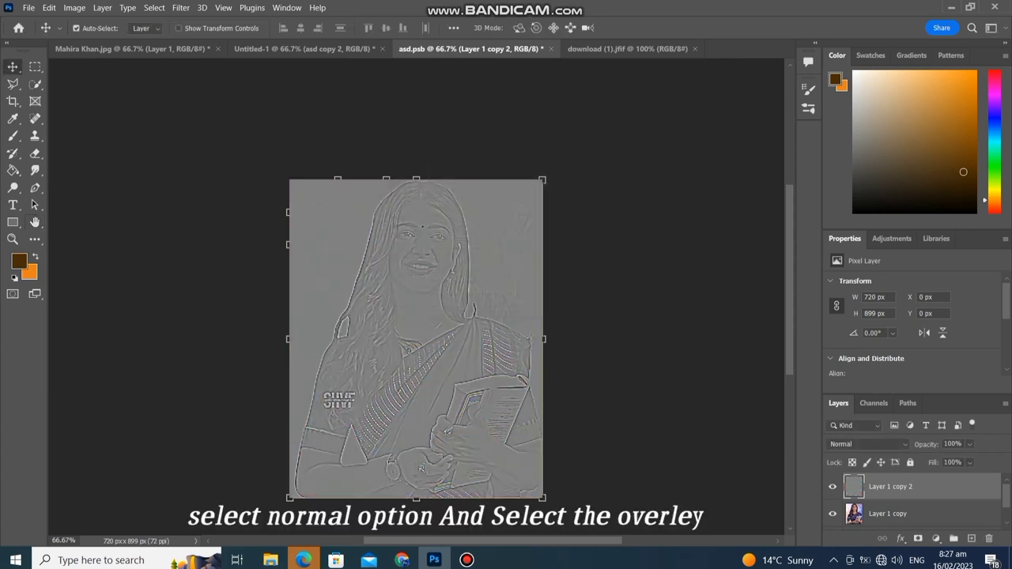
Set the high-pass layer to Overlay and merge it with Layer 1 copy.
left_click(867, 443)
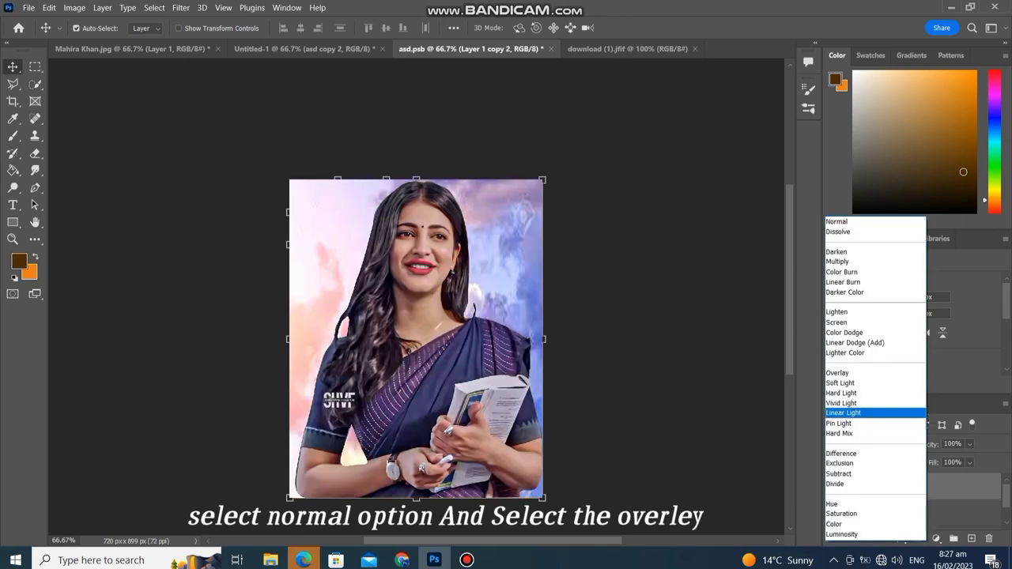
left_click(838, 372)
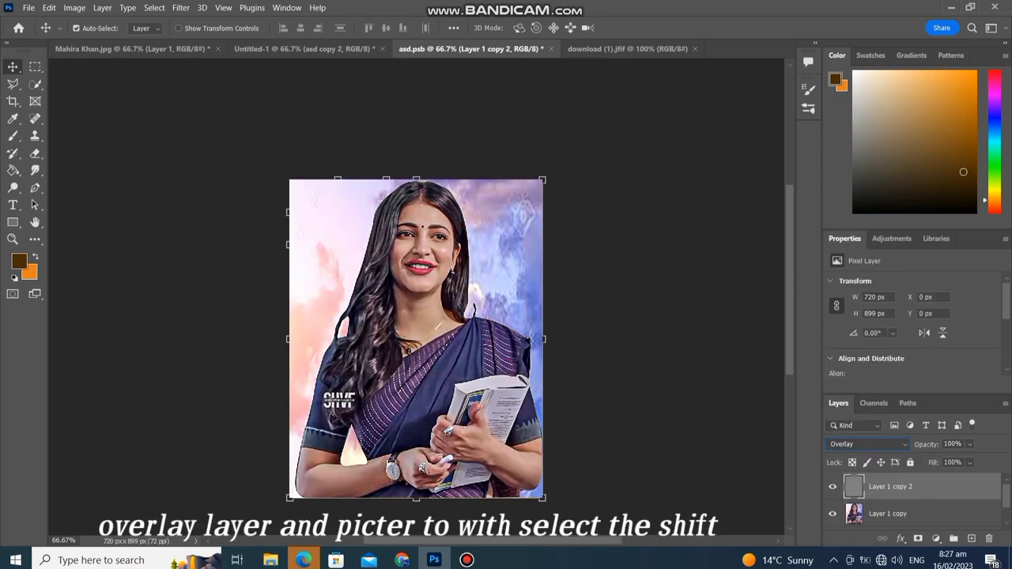
left_click(887, 513, "shift")
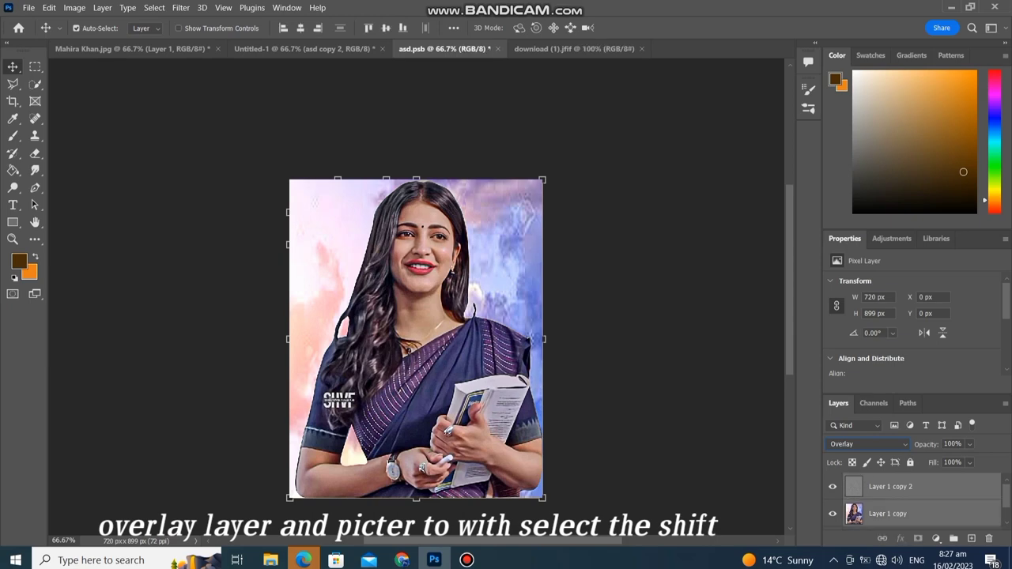
right_click(901, 514)
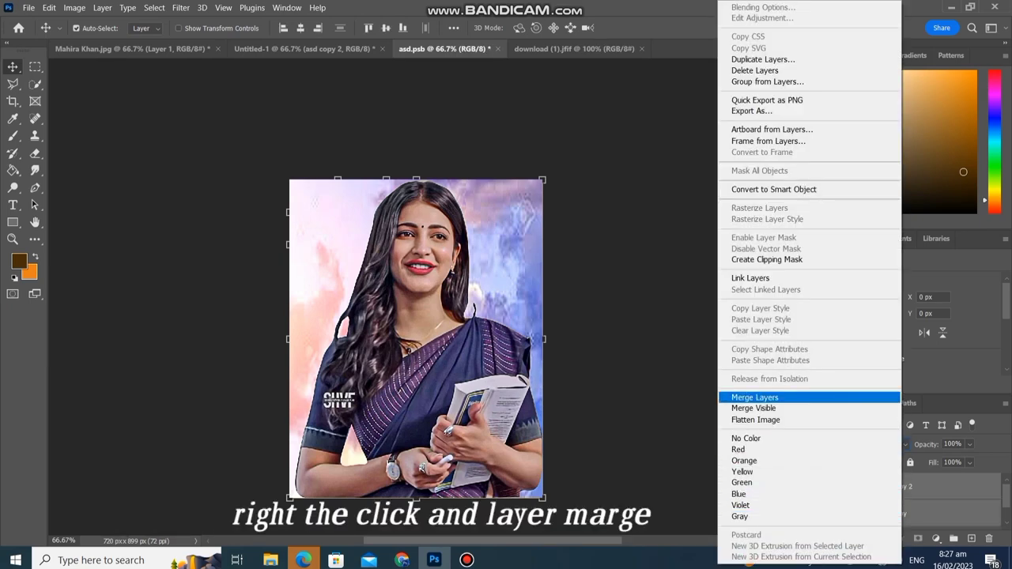
left_click(759, 397)
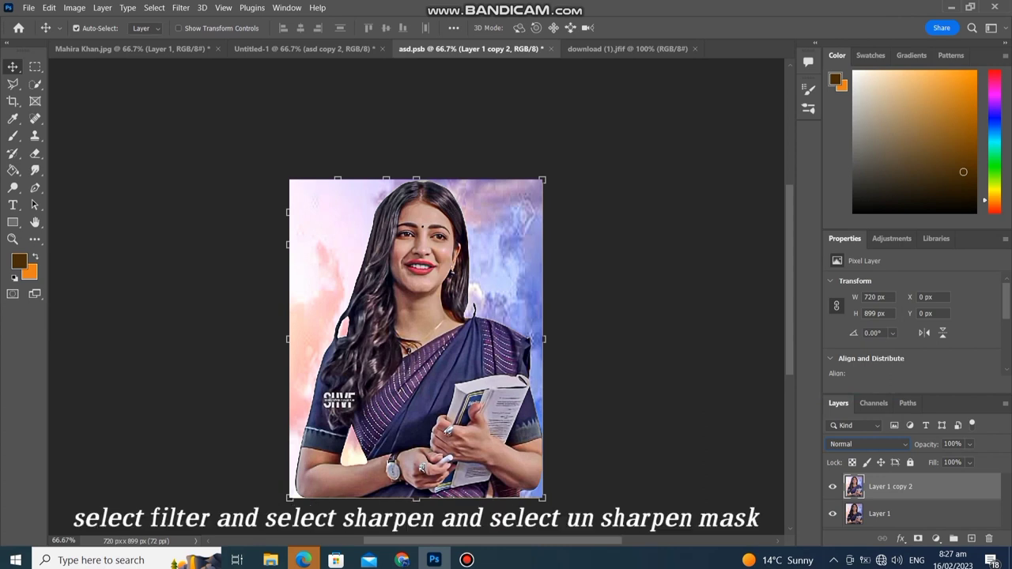
Apply Unsharp Mask to Layer 1 copy 2: Amount 140%, Radius 2.0 px, Threshold 0.
left_click(180, 7)
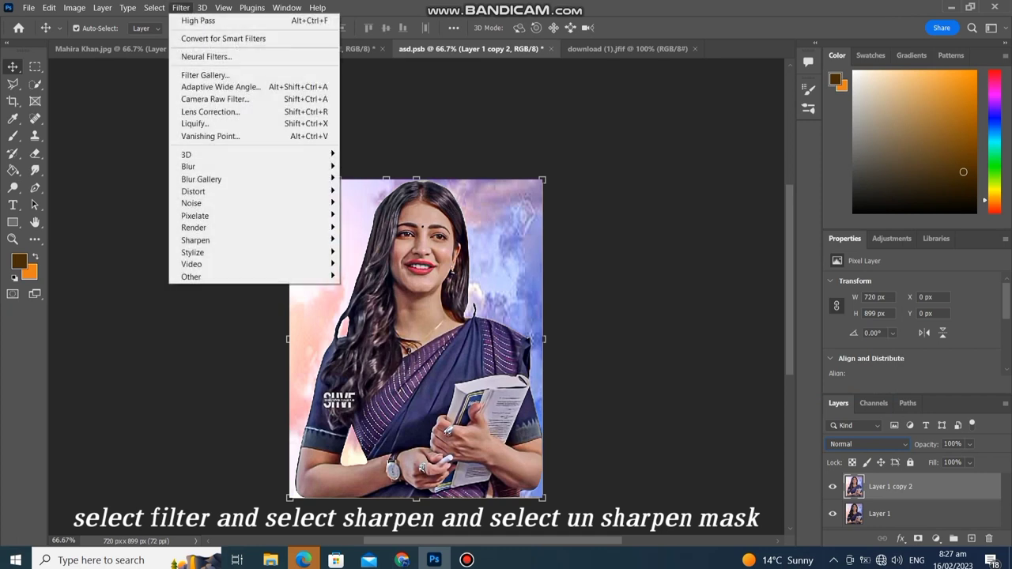
mouse_move(195, 240)
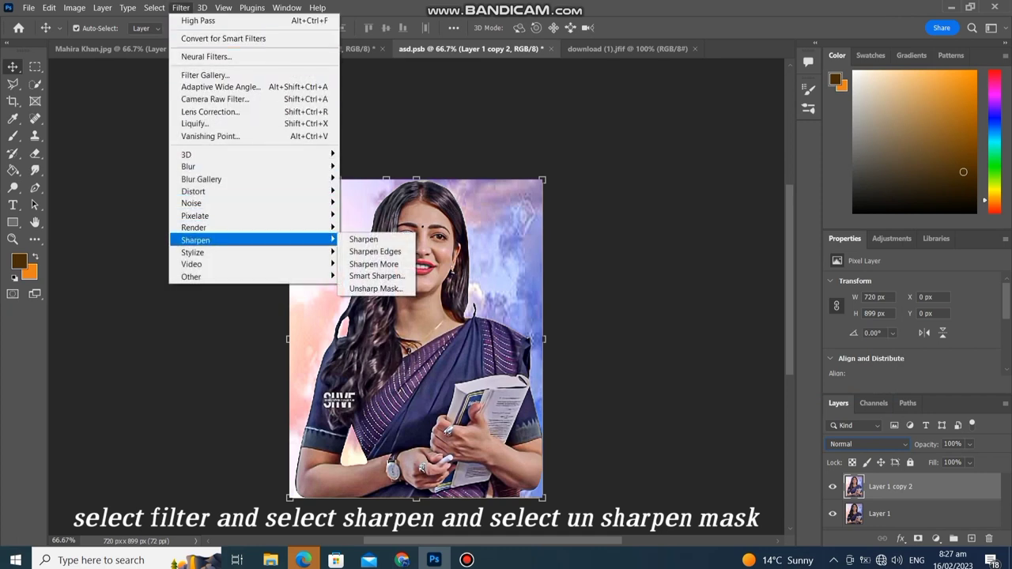
left_click(375, 289)
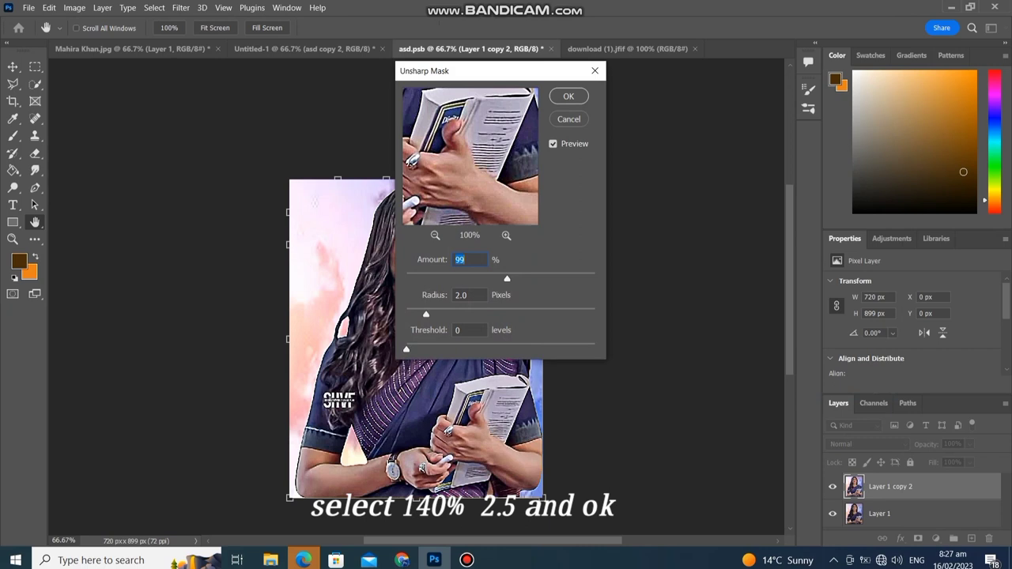
key("Up")
key("Up")
key("Up")
key("Up")
key("Up")
key("Up")
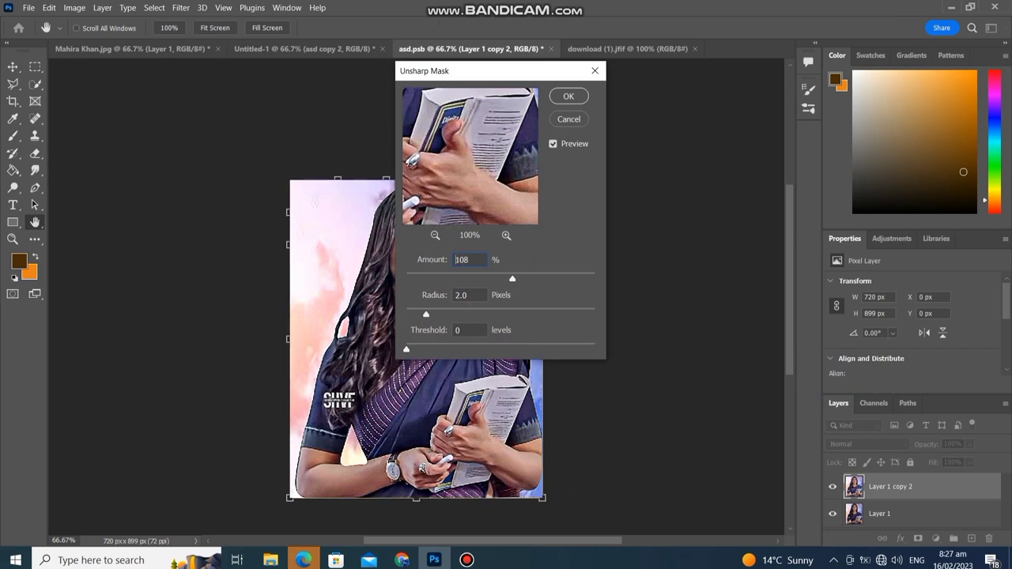
key("Up")
key("Up")
key("Up")
key("Up")
key("Up")
key("Up")
key("Up")
key("Up")
key("Up")
key("Up")
key("Up")
key("Up")
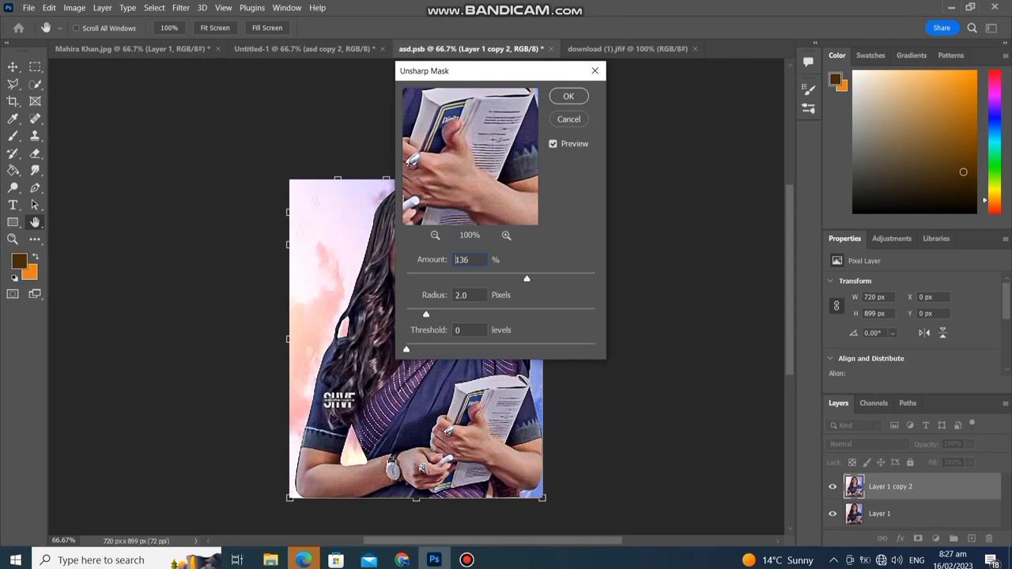
key("Up")
key("Up")
key("Up")
key("Up")
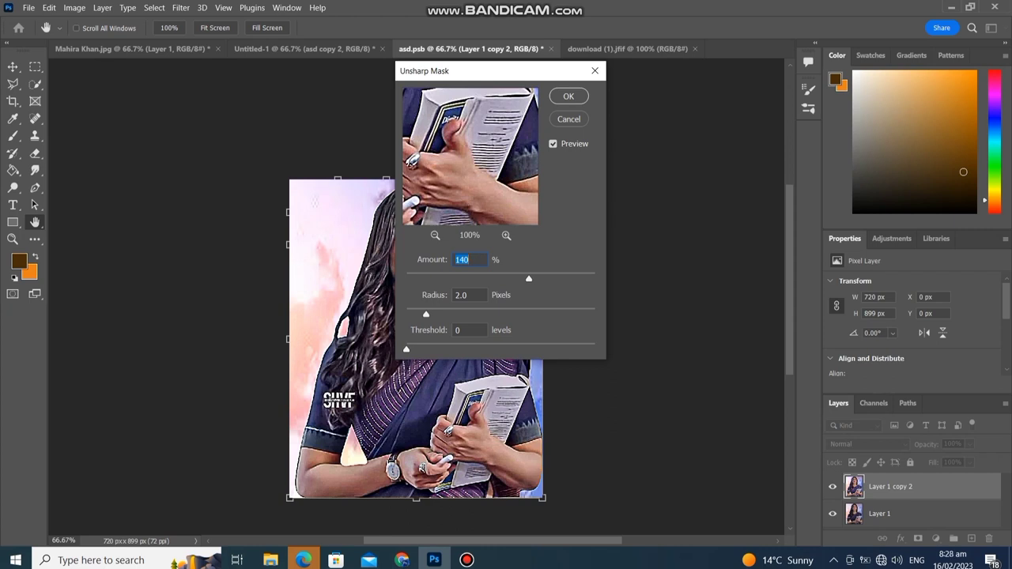
key("Return")
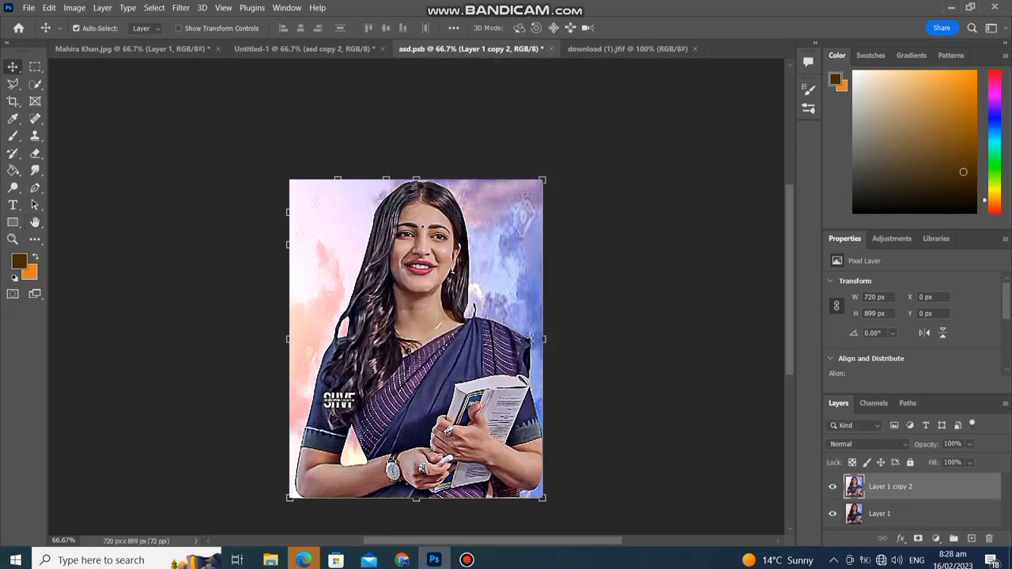
Apply the Diffuse filter in Anisotropic mode to Layer 1 copy 2.
left_click(181, 7)
mouse_move(192, 252)
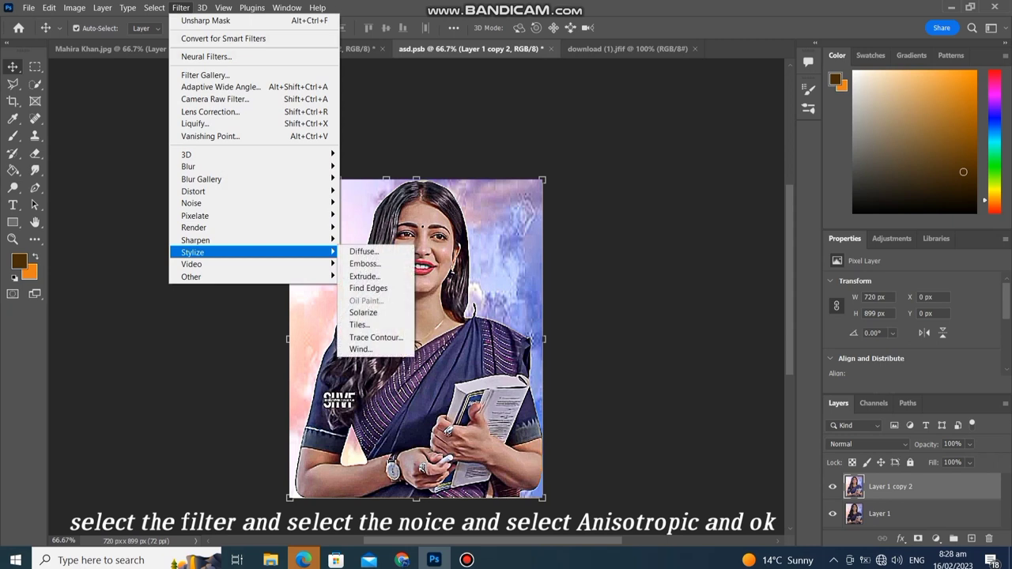
left_click(364, 251)
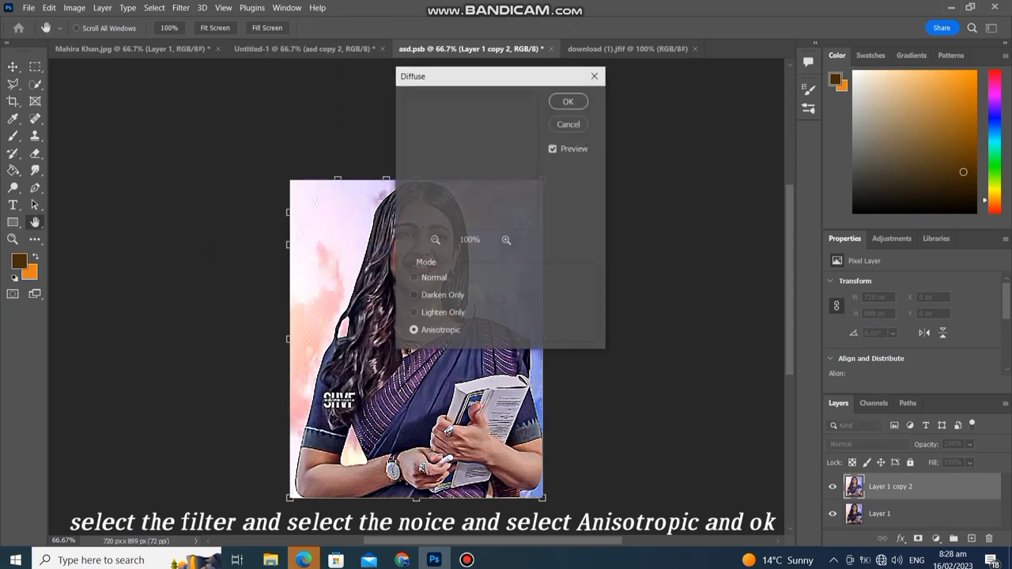
left_click(412, 278)
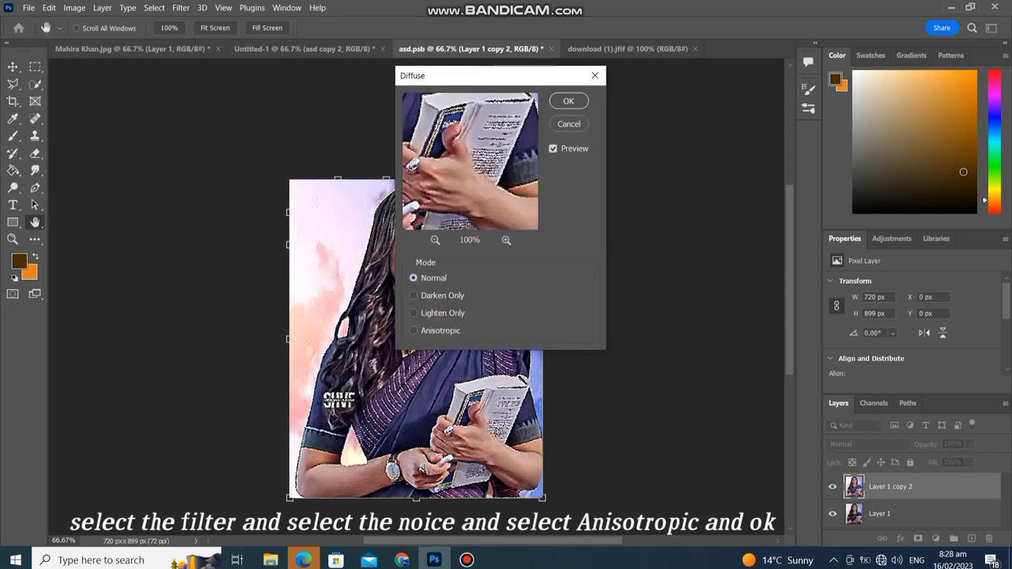
left_click(413, 295)
left_click(413, 313)
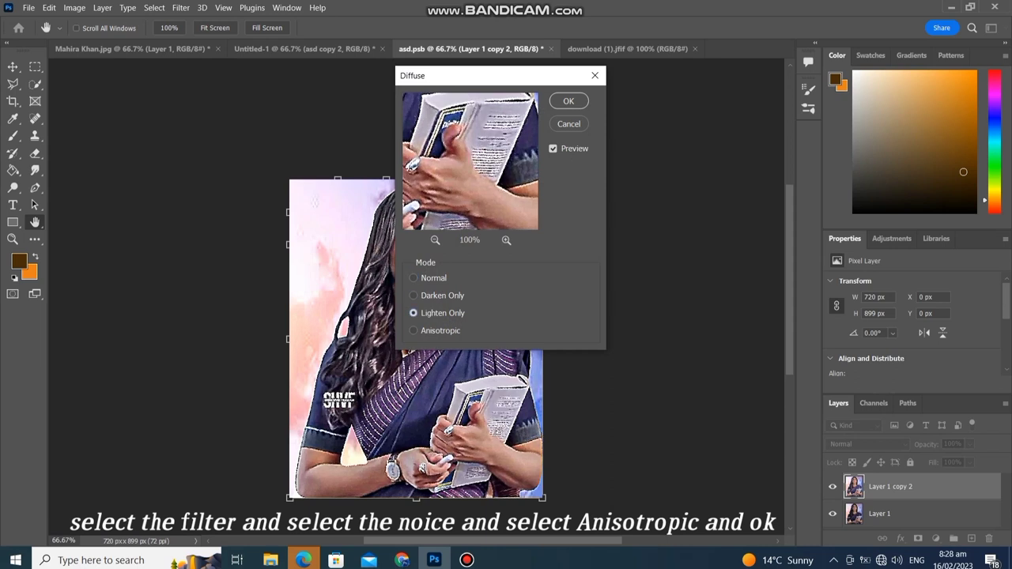
left_click(412, 331)
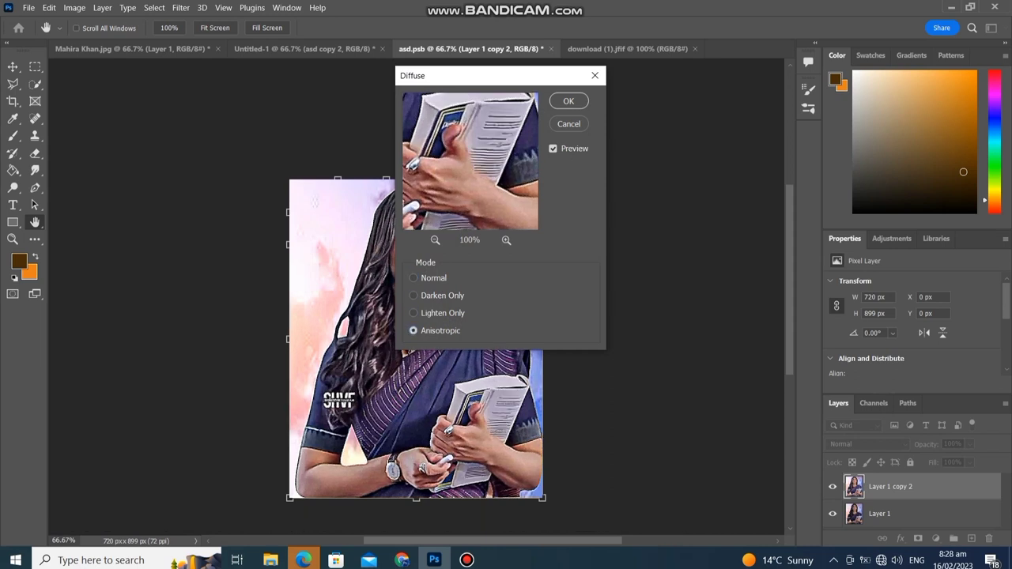
left_click(569, 101)
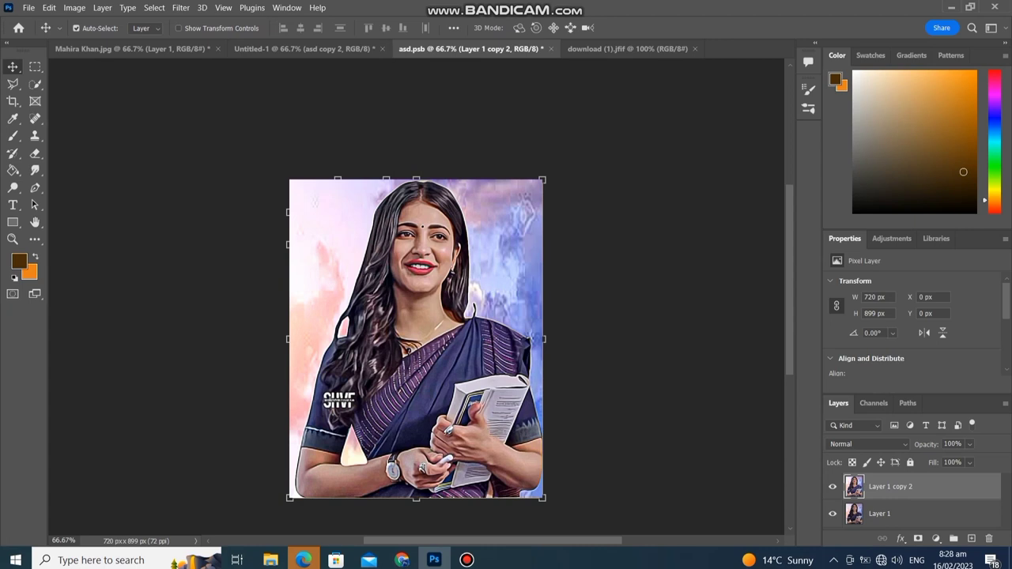
Toggle Layer 1 copy 2's visibility to compare, leaving it visible.
left_click(832, 486)
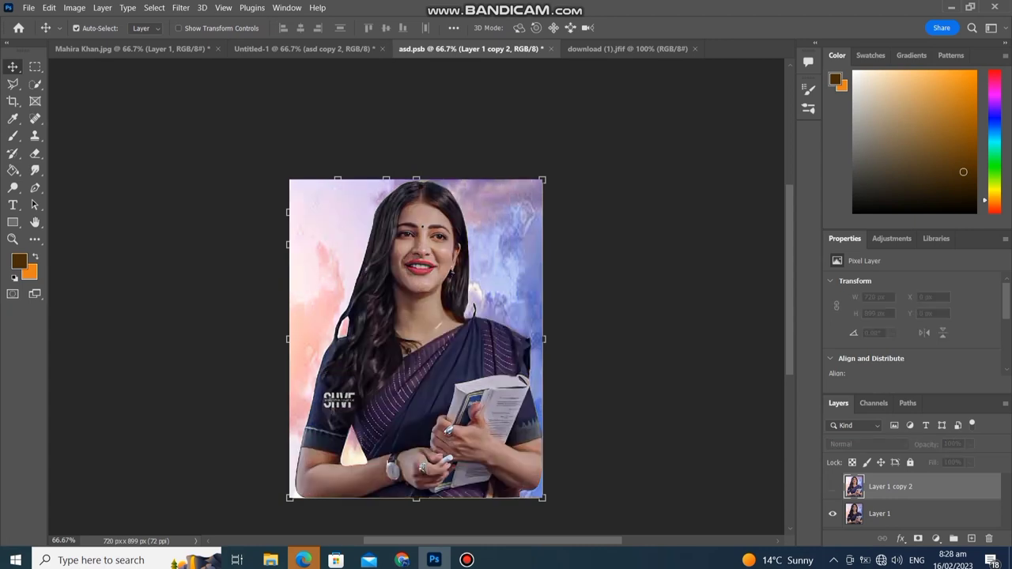
left_click(832, 486)
left_click(832, 486)
left_click(832, 487)
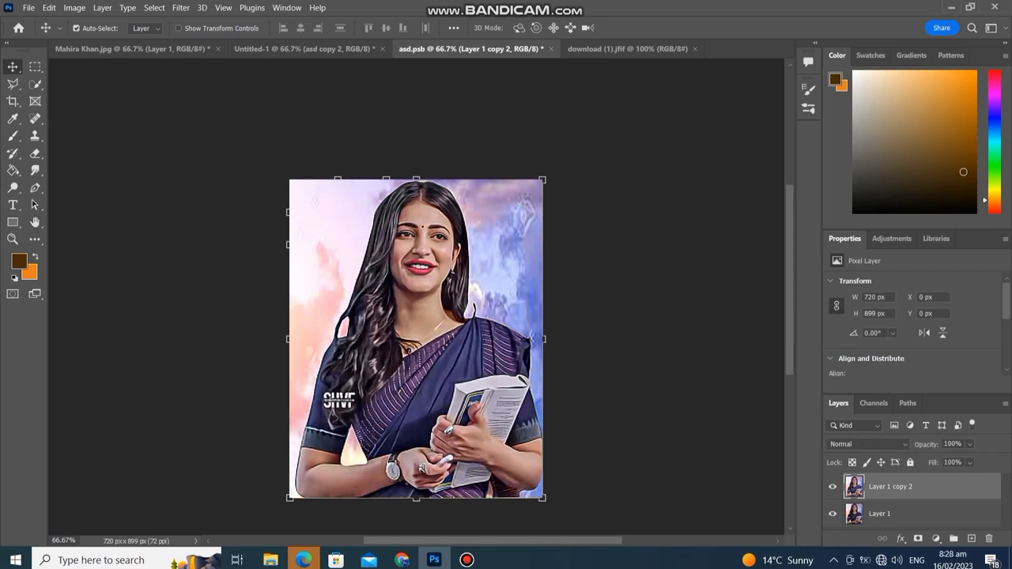
Rotate the image 90° clockwise twice, reapplying Diffuse after each turn.
key("Return")
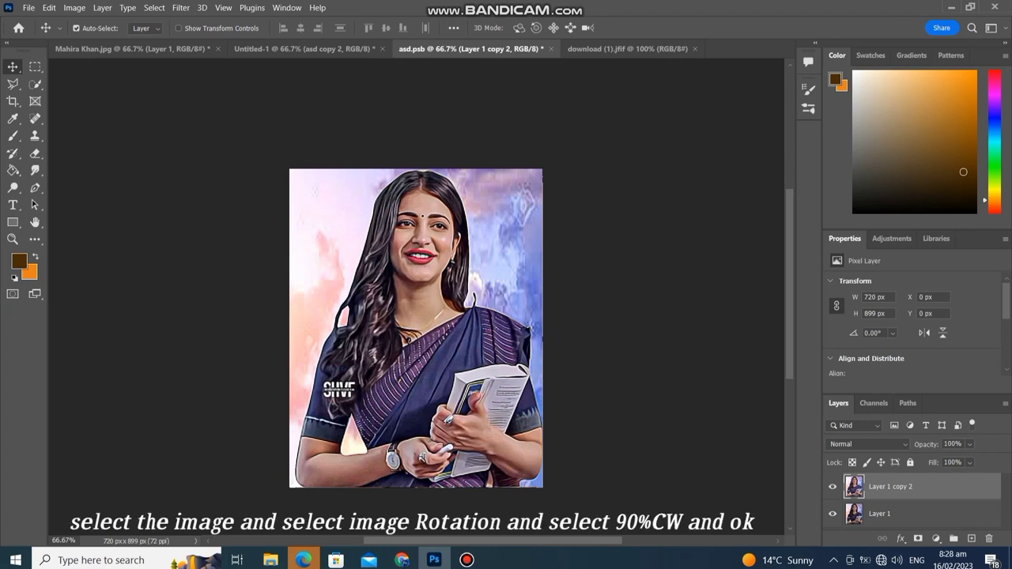
left_click(74, 7)
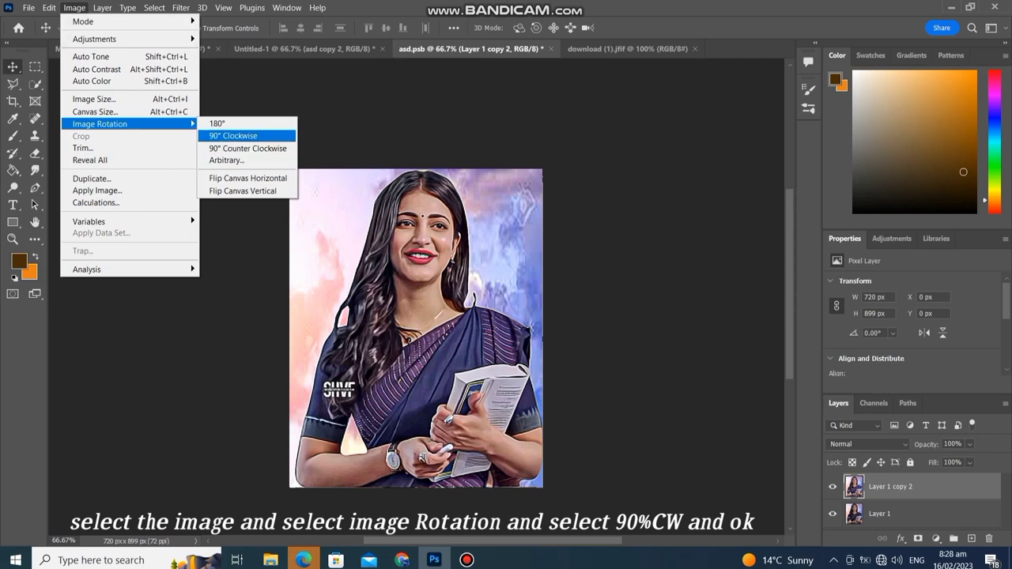
left_click(233, 135)
left_click(181, 7)
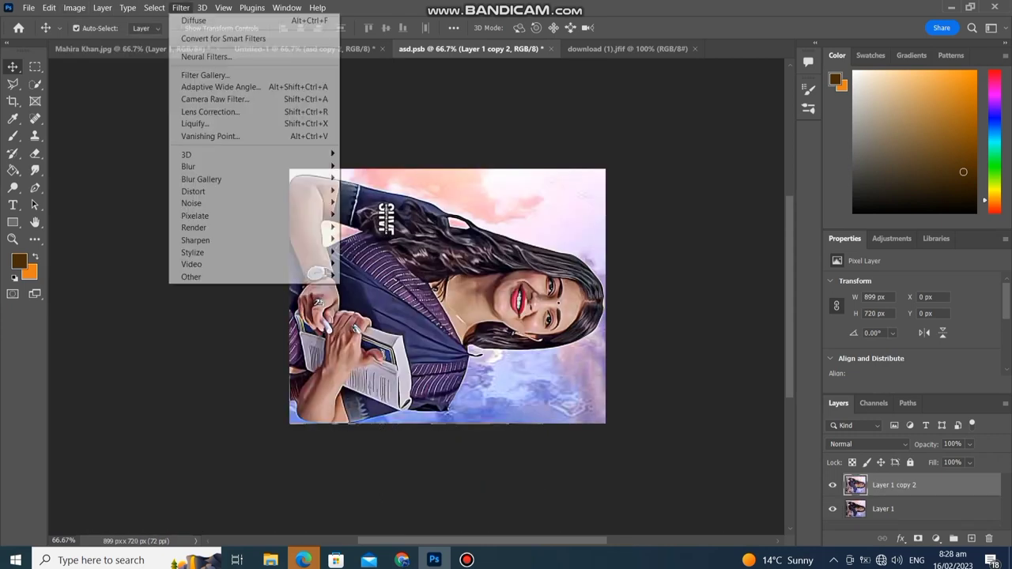
left_click(193, 21)
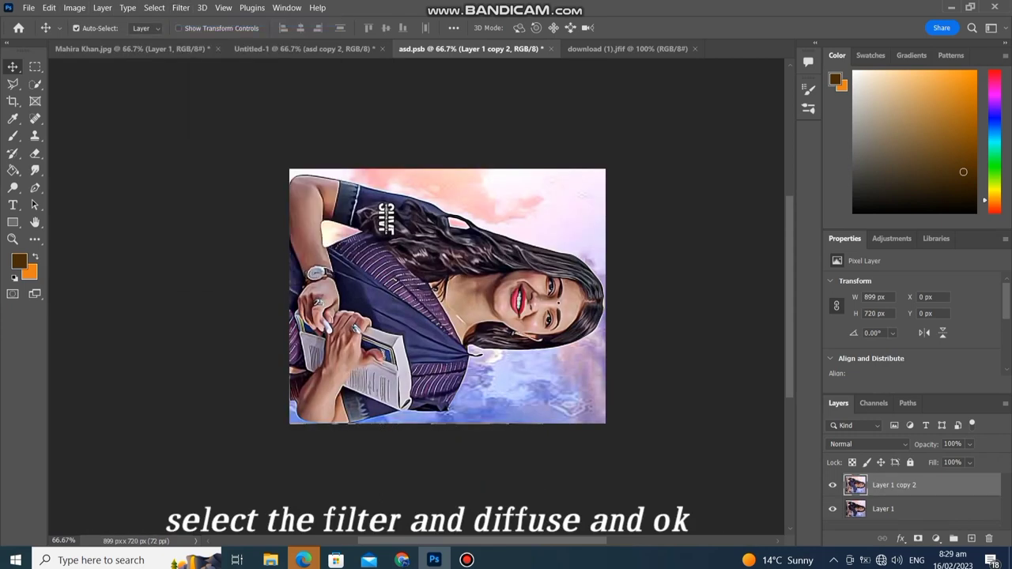
left_click(75, 7)
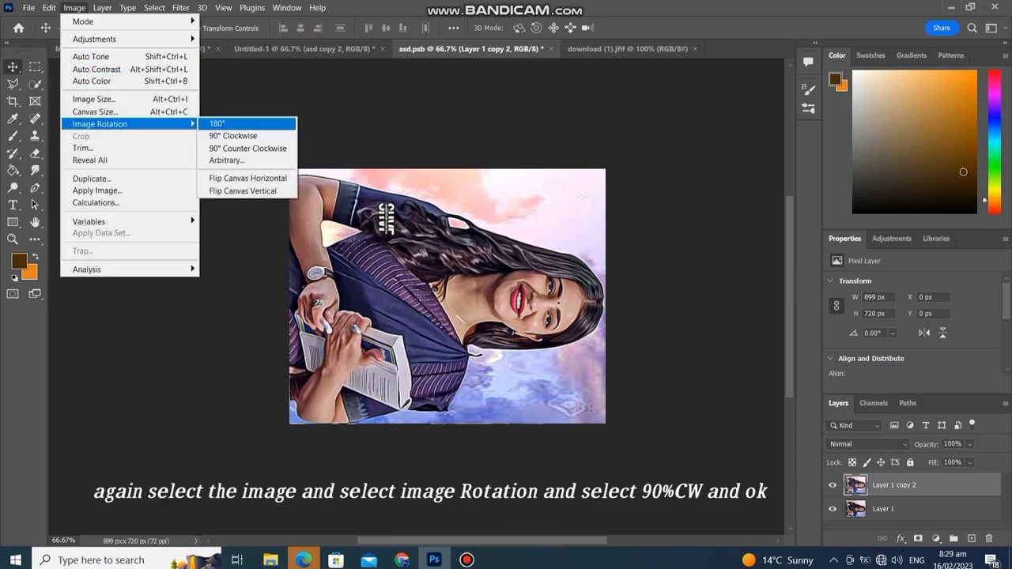
left_click(234, 135)
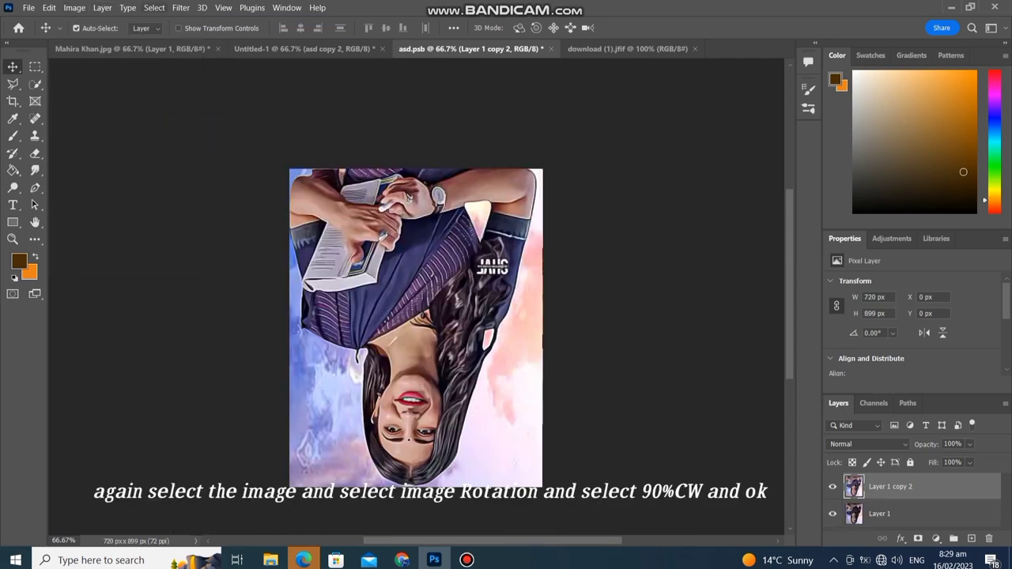
left_click(181, 7)
left_click(194, 21)
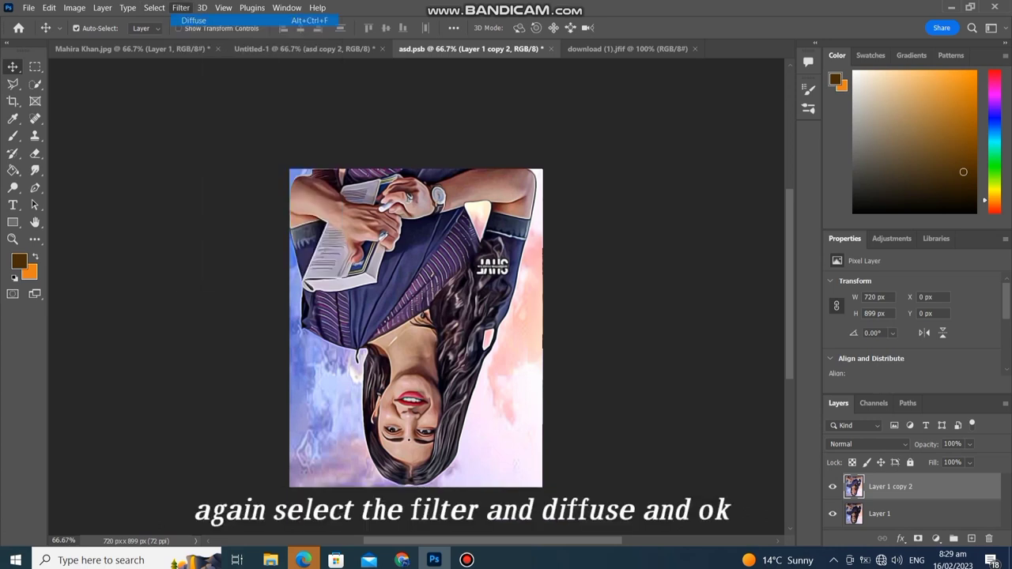
Rotate 90° clockwise twice more, reapplying Diffuse each time, ending upright.
left_click(74, 8)
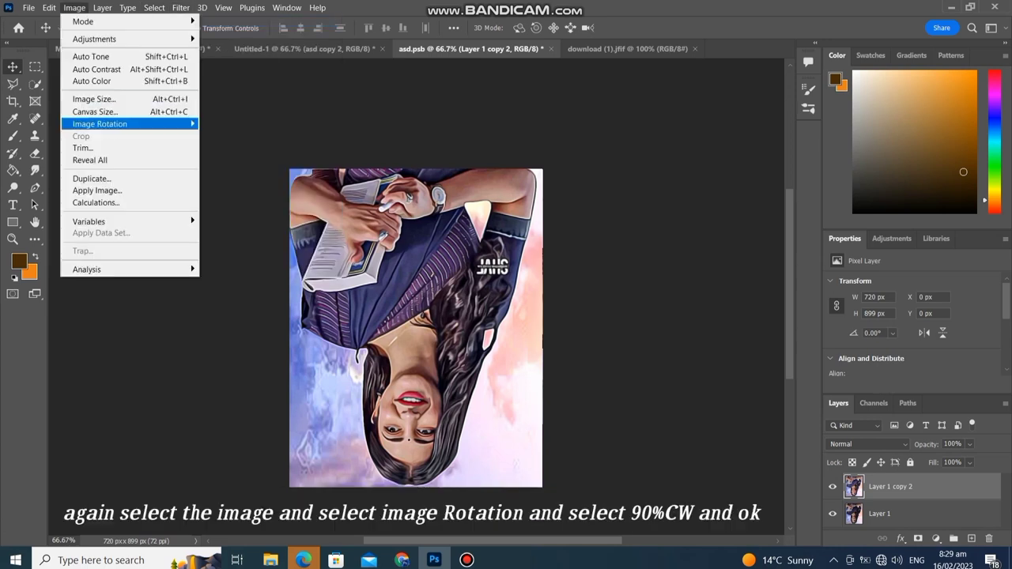
left_click(233, 136)
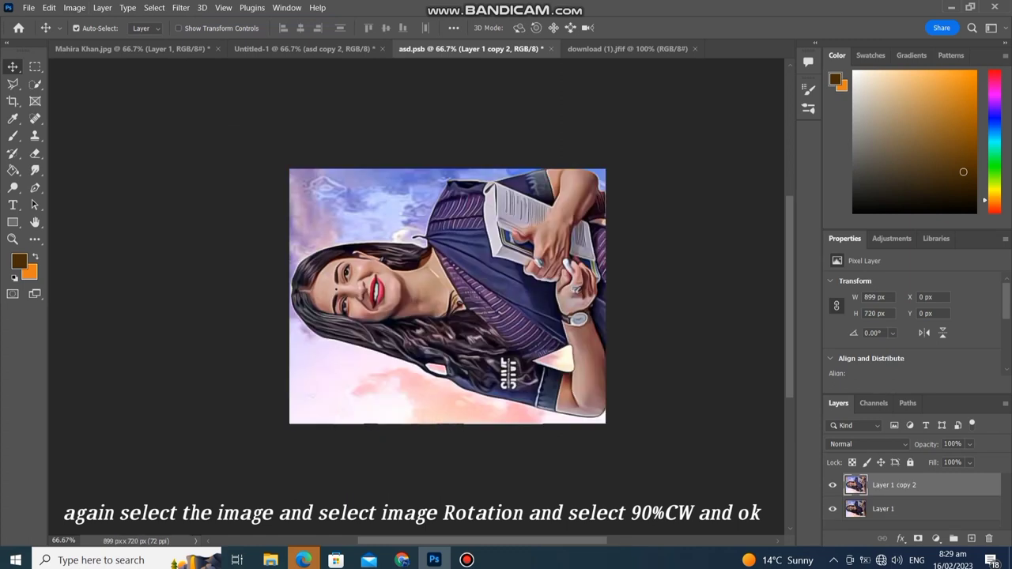
left_click(180, 7)
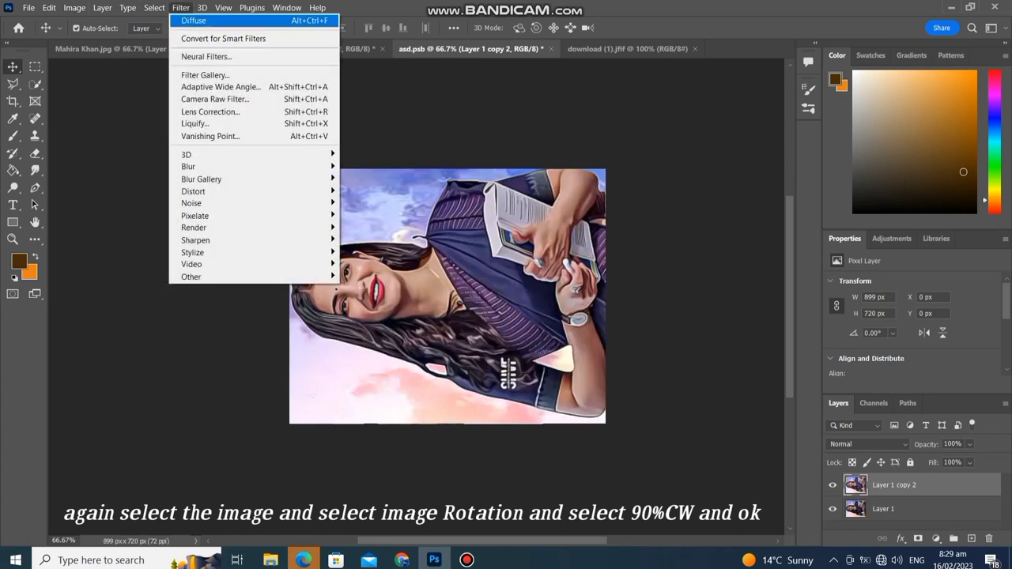
left_click(194, 20)
left_click(74, 8)
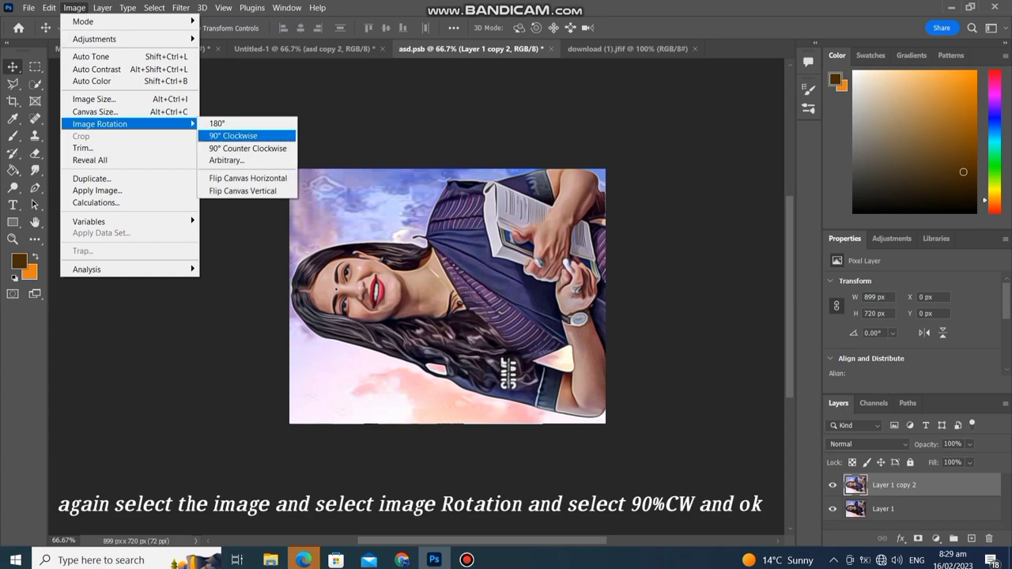
left_click(233, 135)
left_click(180, 7)
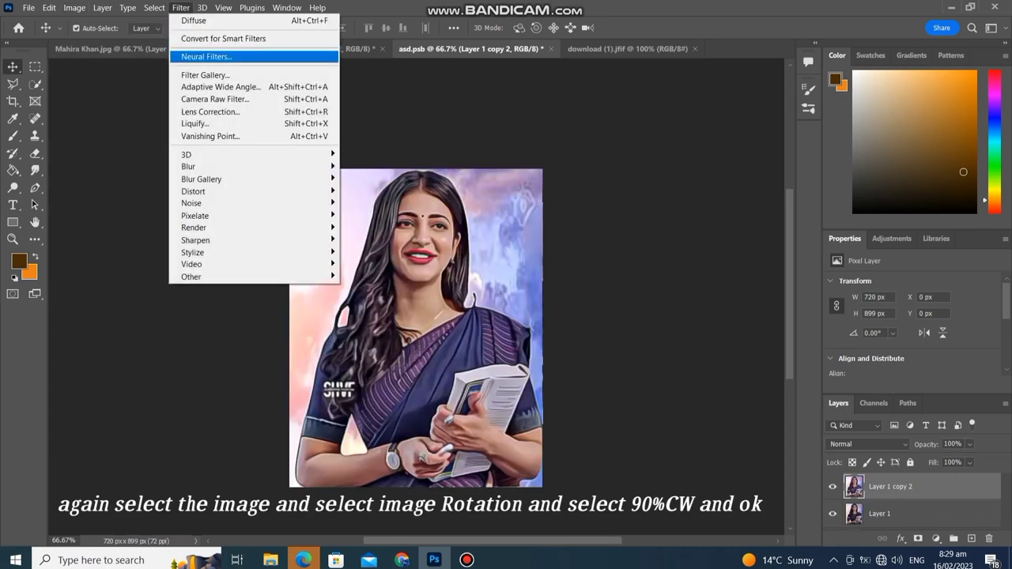
left_click(194, 20)
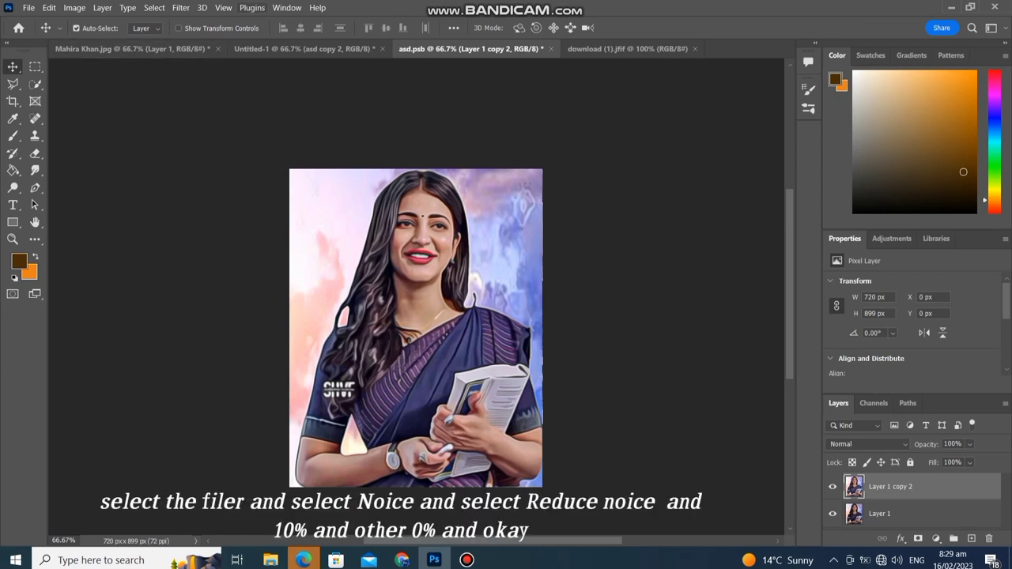
left_click(180, 7)
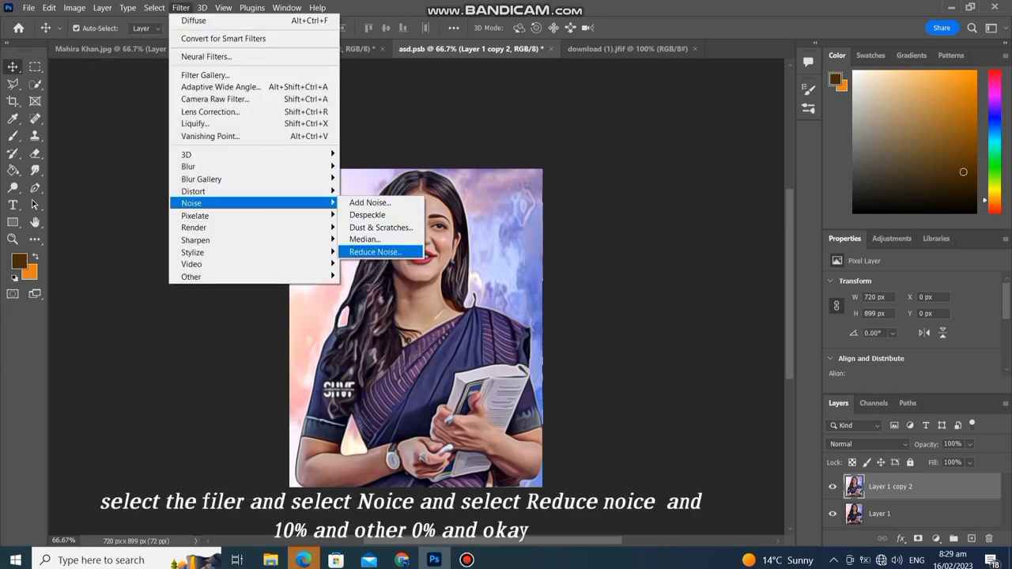
left_click(375, 252)
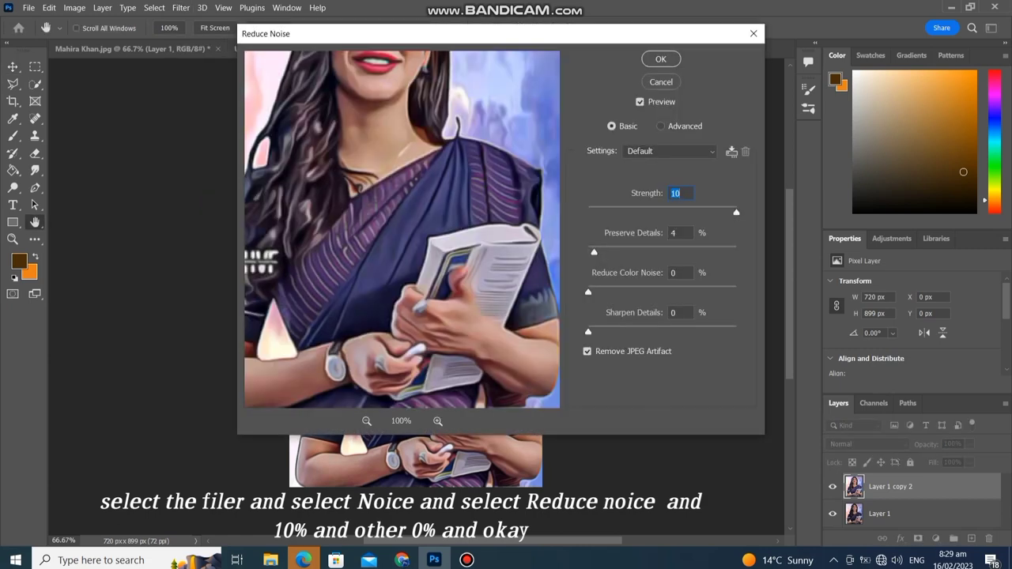
key("Down")
key("Down")
key("Down")
key("Down")
key("Down")
key("Down")
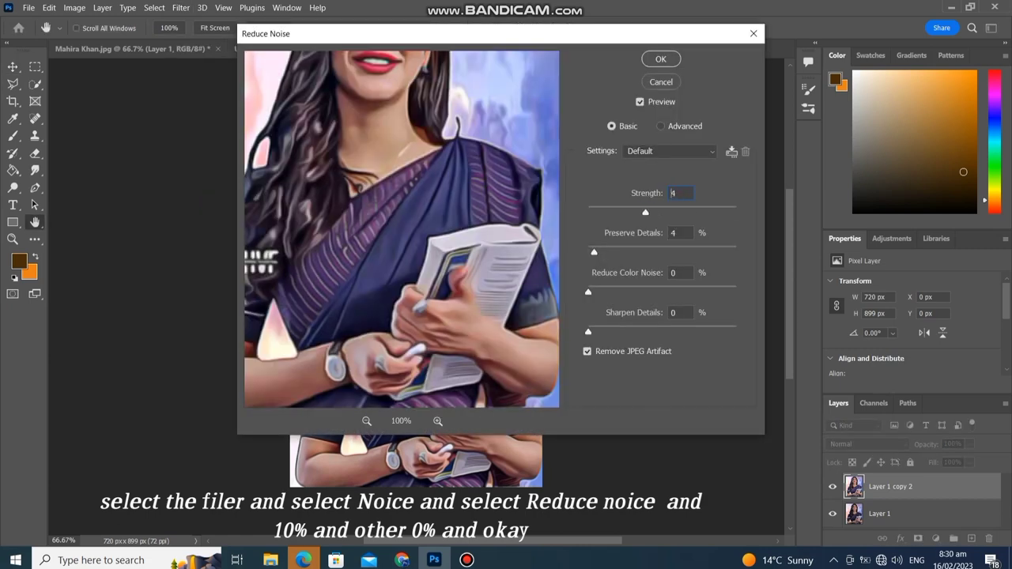
key("Down")
key("Down")
key("shift+Up")
left_click_drag(594, 251, 589, 251)
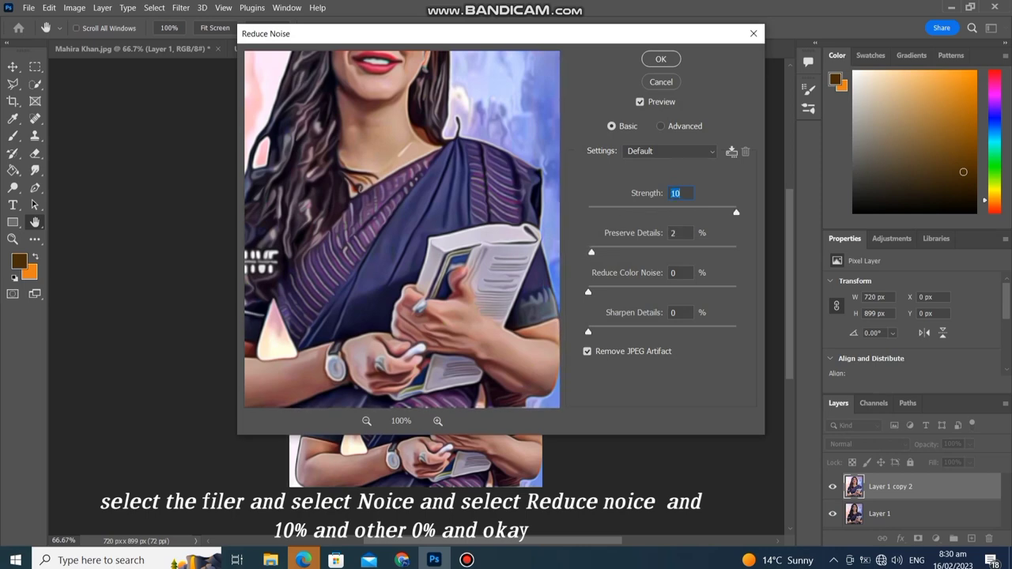
key("Tab")
key("Up")
left_click(660, 59)
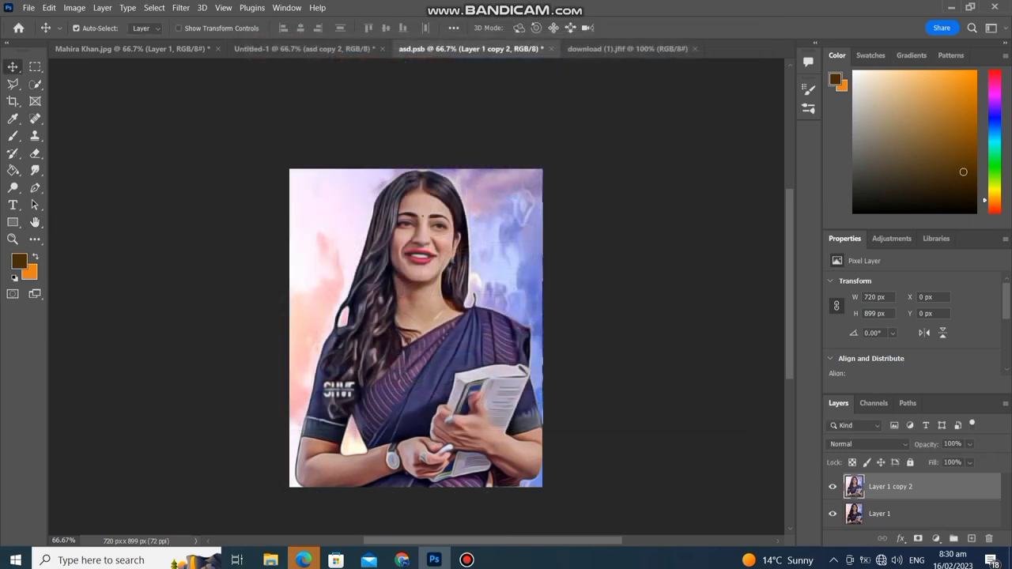
Apply Unsharp Mask at Amount 96%, Radius 1.9 px, Threshold 0 to Layer 1 copy 2.
left_click(181, 7)
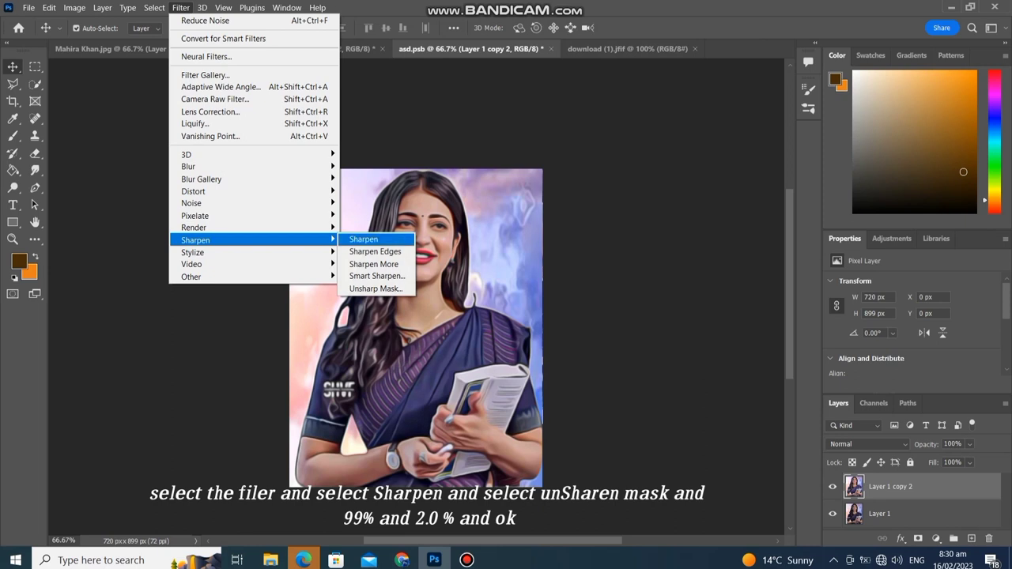
left_click(375, 288)
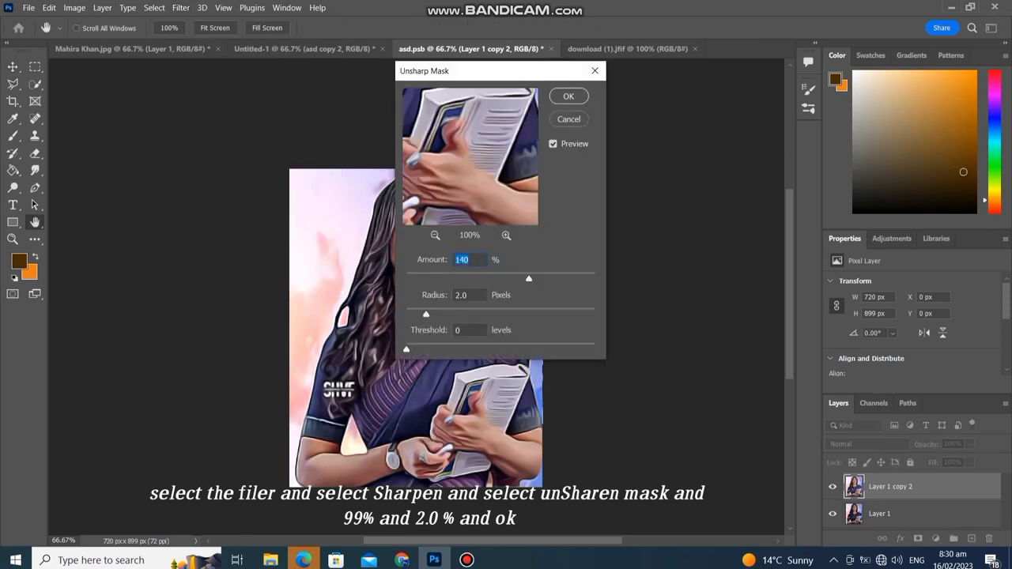
key("Down")
key("Down")
key("Down")
key("Down")
key("Down")
key("Down")
key("Down")
key("Down")
key("Down")
key("Down")
key("Down")
key("Down")
key("Down")
key("Down")
key("Down")
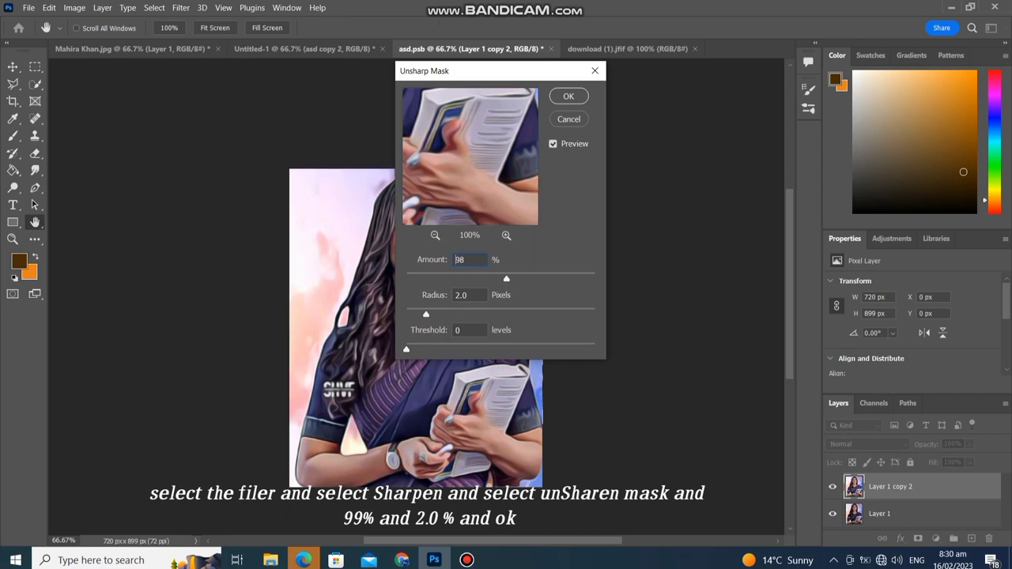
key("Down")
key("Down")
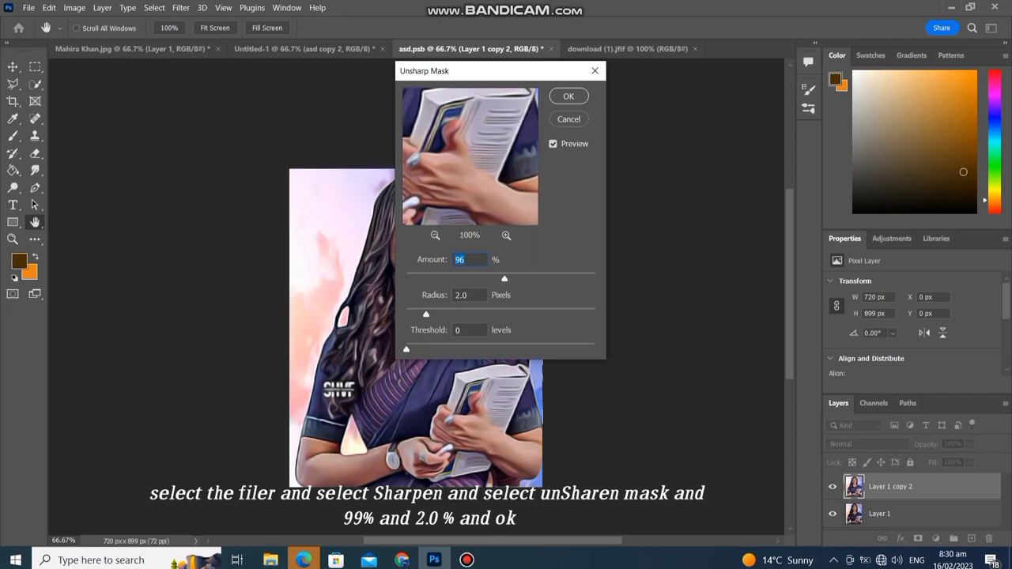
key("Tab")
key("Down")
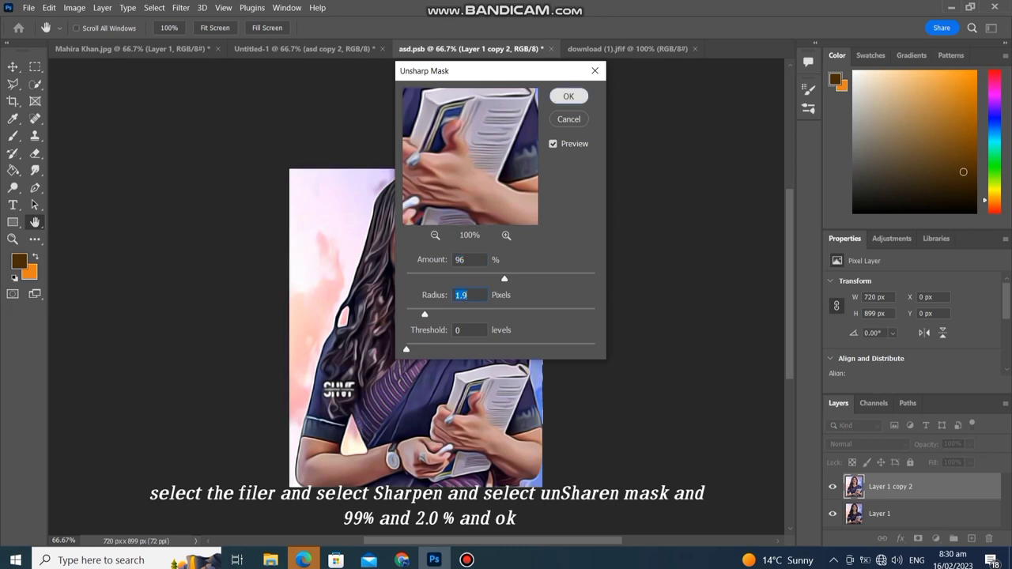
key("Return")
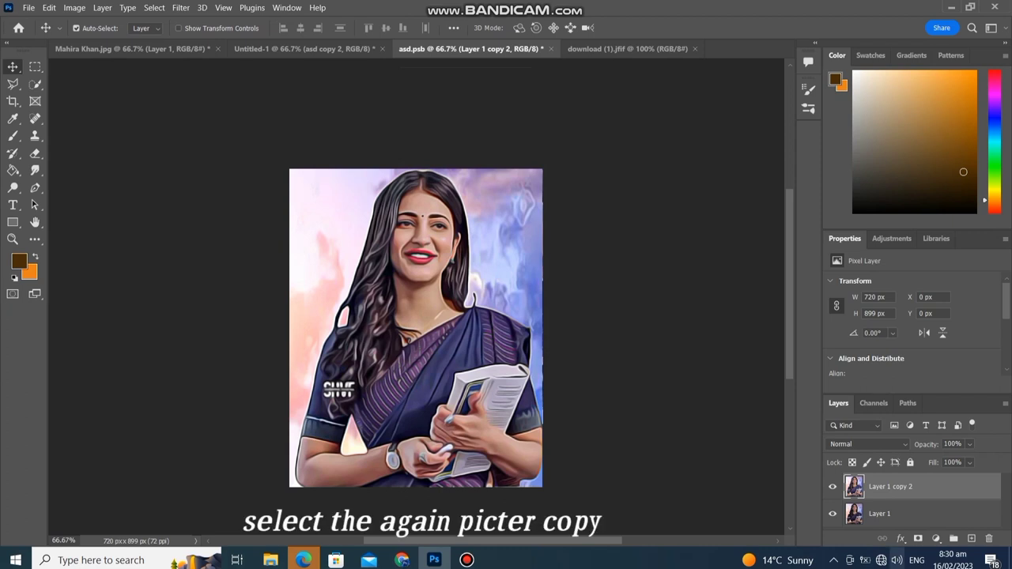
Duplicate Layer 1 copy 2 and apply High Pass at 2.1 px radius to the copy.
mouse_move(890, 486)
left_mouse_down()
mouse_move(890, 532)
mouse_move(971, 538)
left_mouse_up()
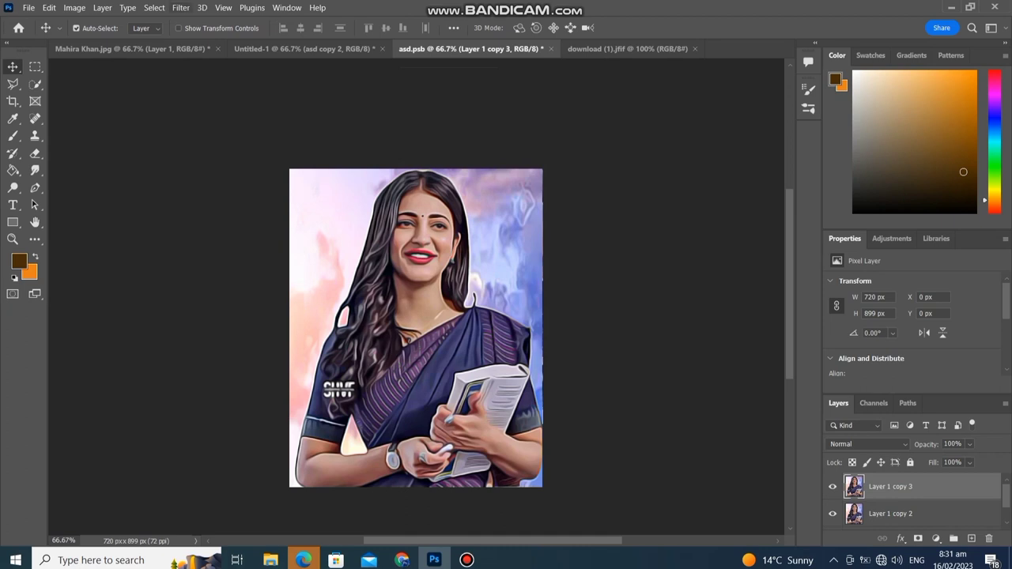
left_click(180, 7)
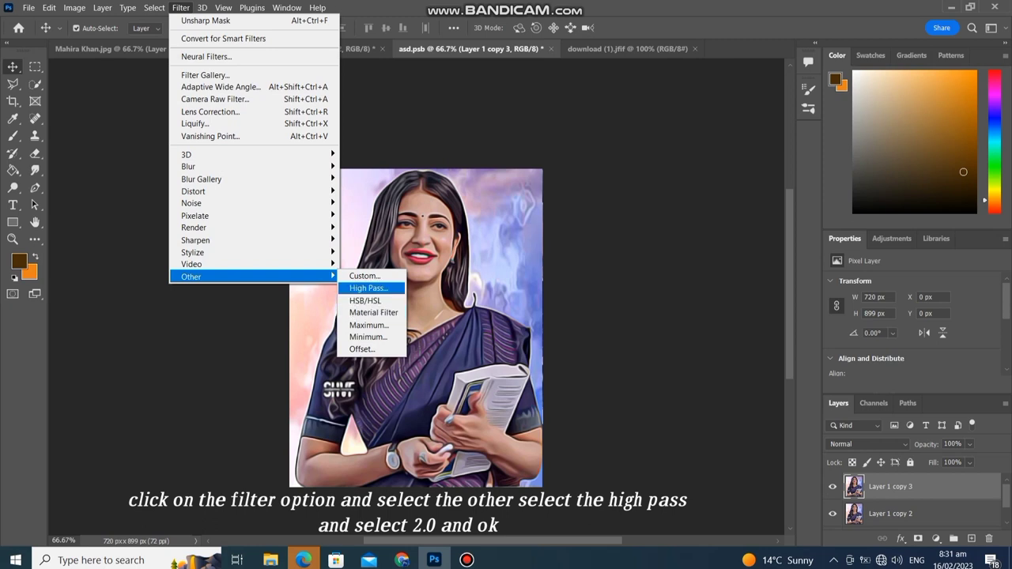
left_click(369, 288)
left_click_drag(423, 302, 421, 301)
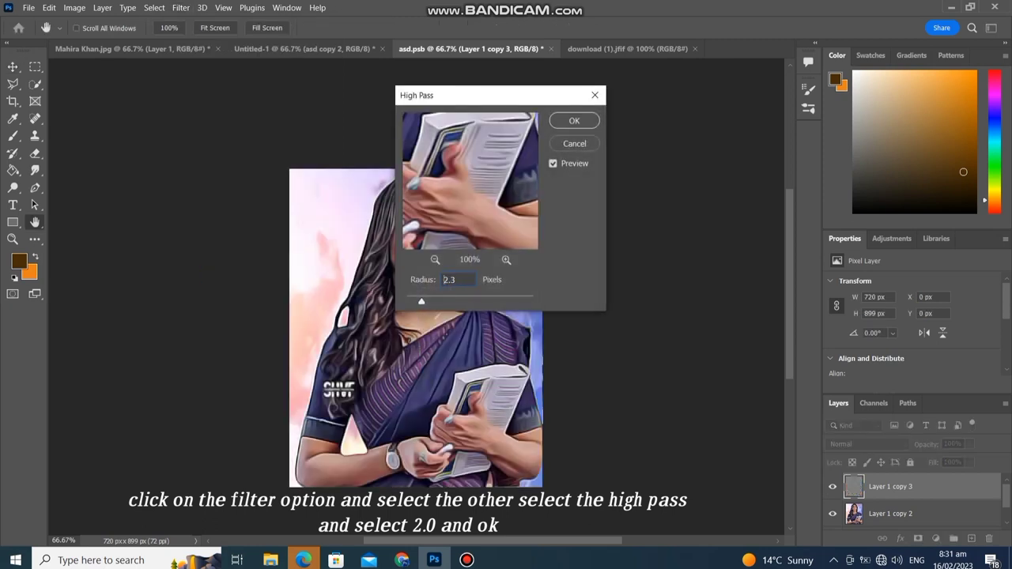
left_click_drag(421, 302, 420, 301)
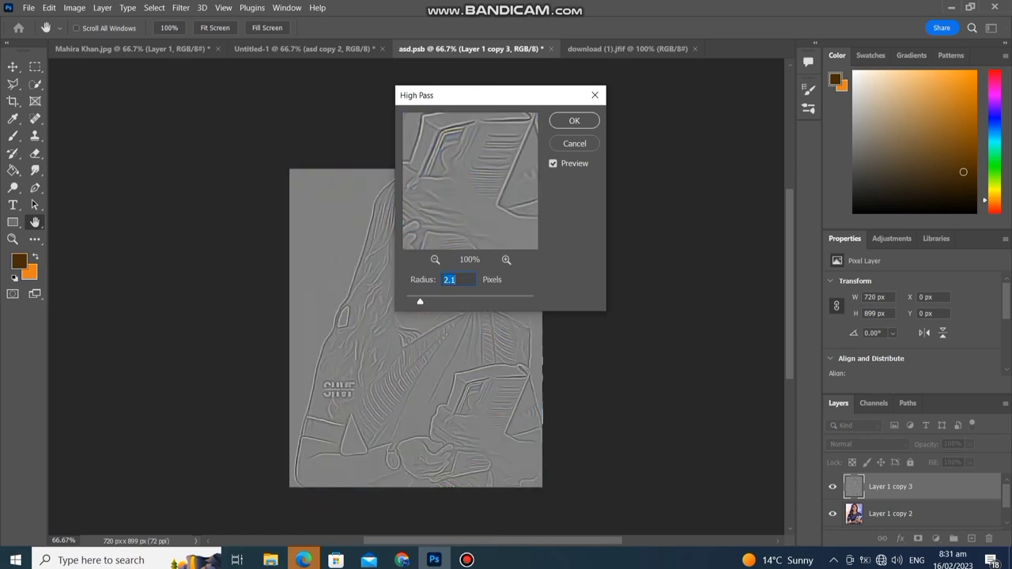
key("Return")
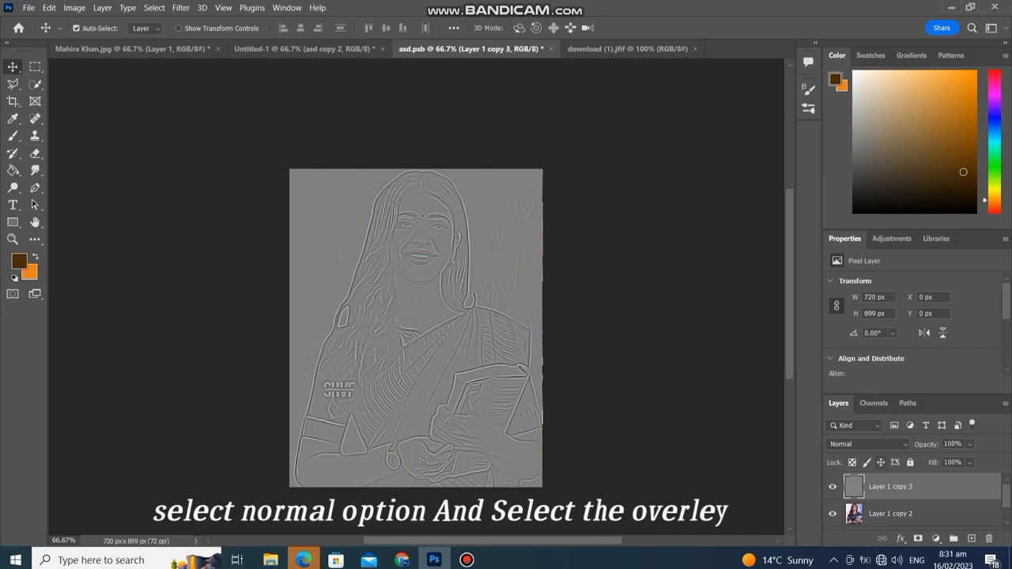
Blend the High Pass layer in Overlay mode and stamp the visible image as Layer 2.
left_click(867, 444)
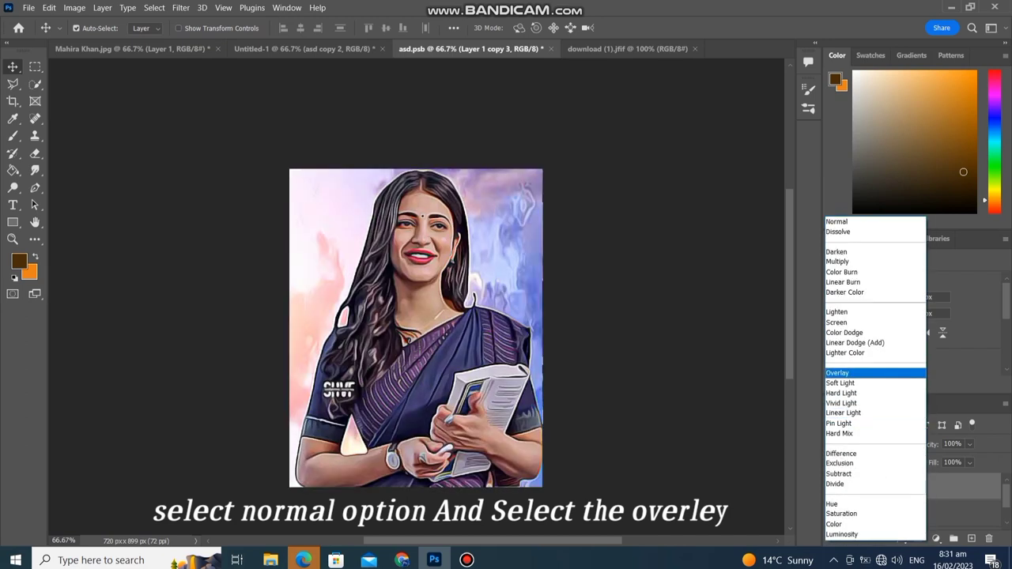
left_click(870, 375)
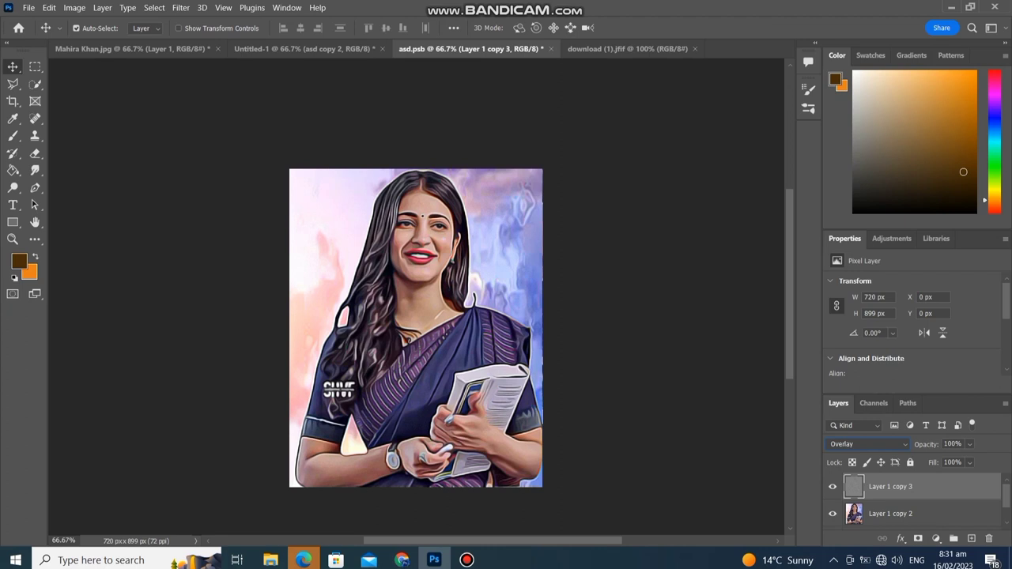
key("ctrl")
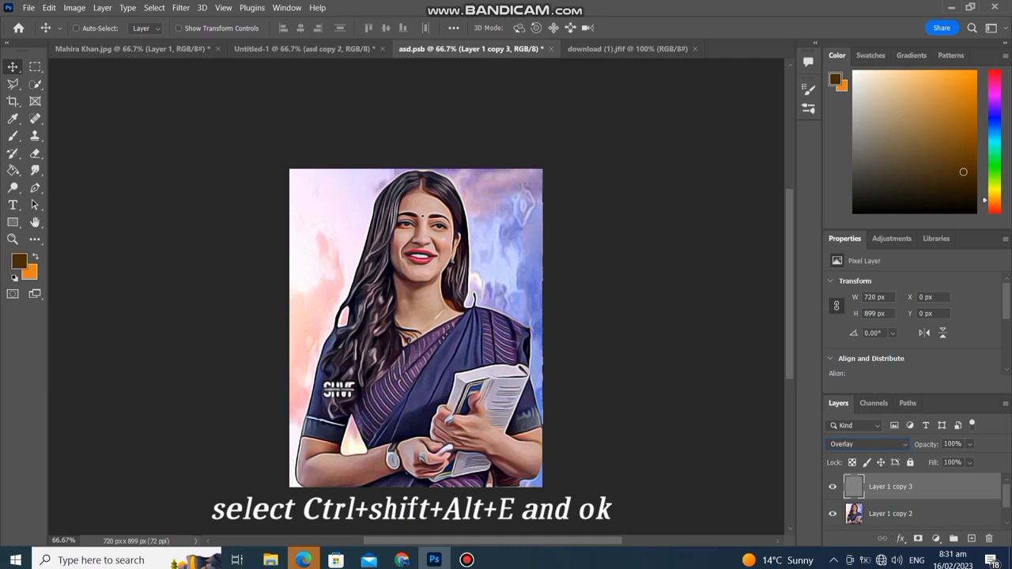
key("ctrl+shift+alt+e")
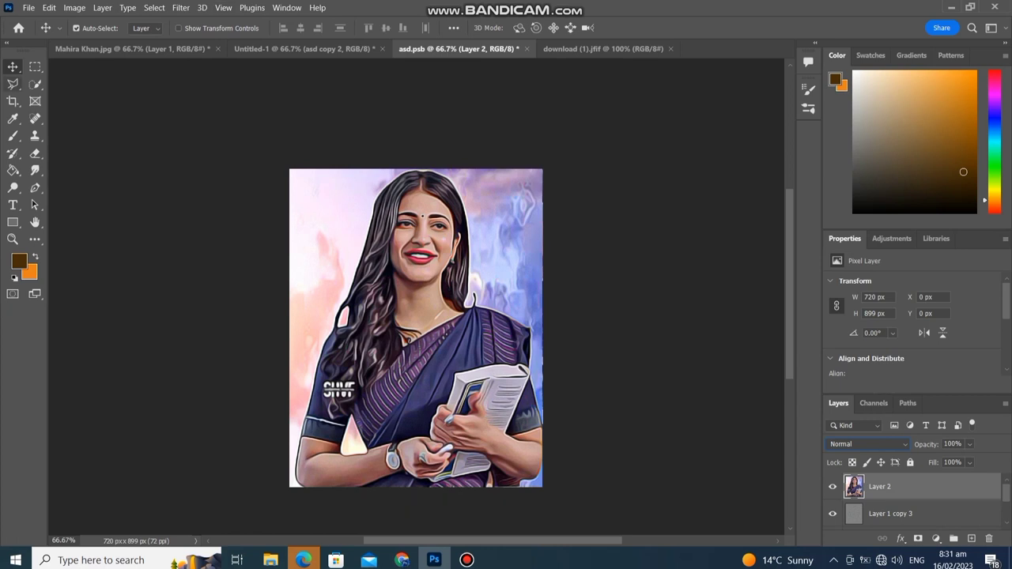
Apply Auto Tone to Layer 2, lower its opacity to 50%, and pick a purple foreground colour.
key("alt+i")
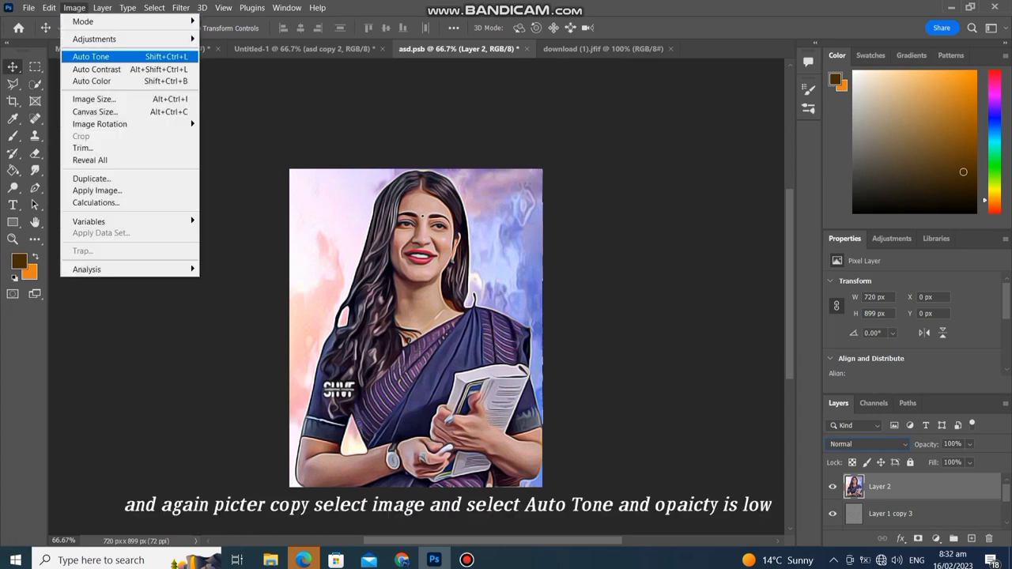
key("Return")
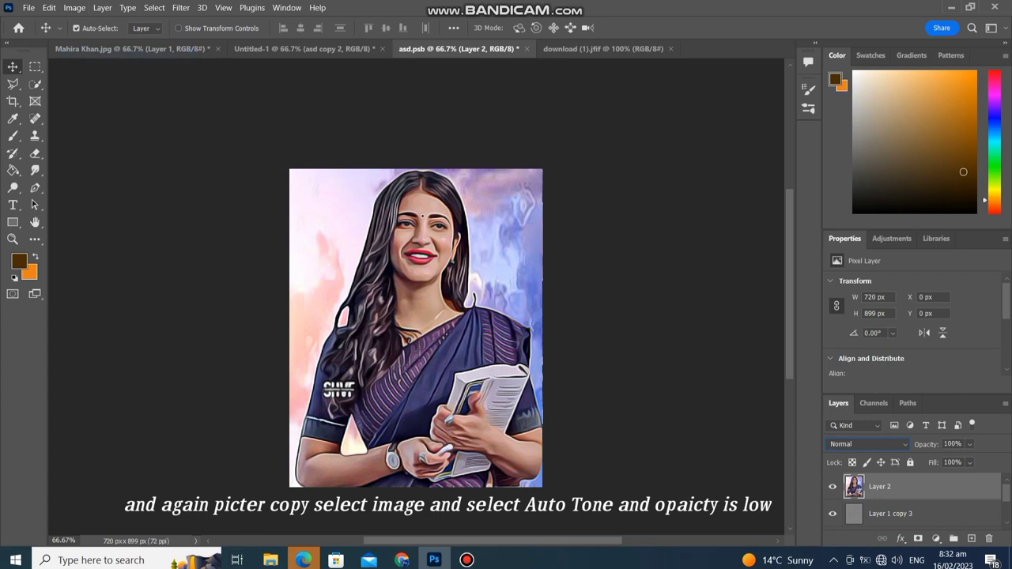
left_click(969, 444)
left_click_drag(983, 460, 958, 460)
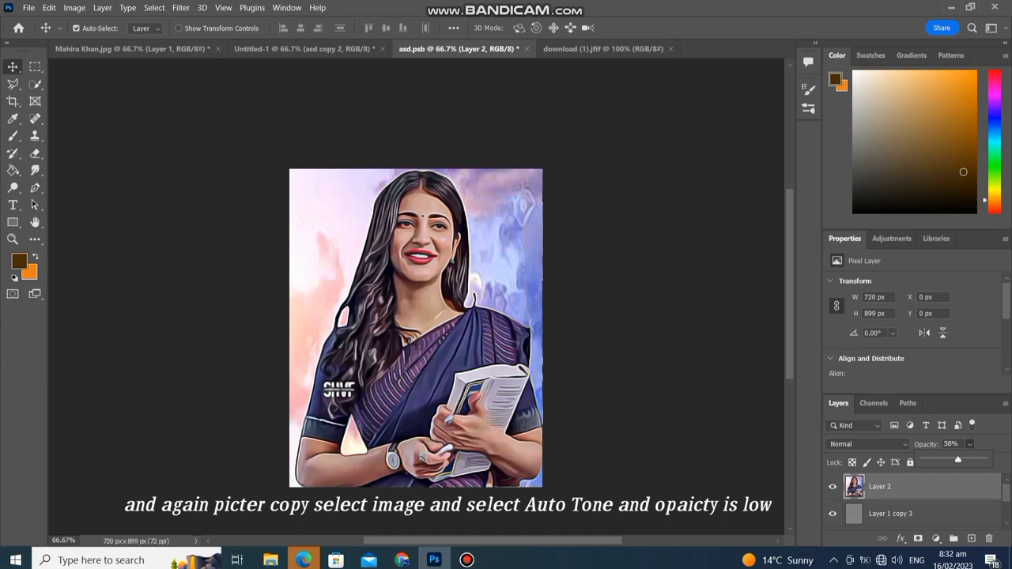
left_click_drag(958, 460, 952, 461)
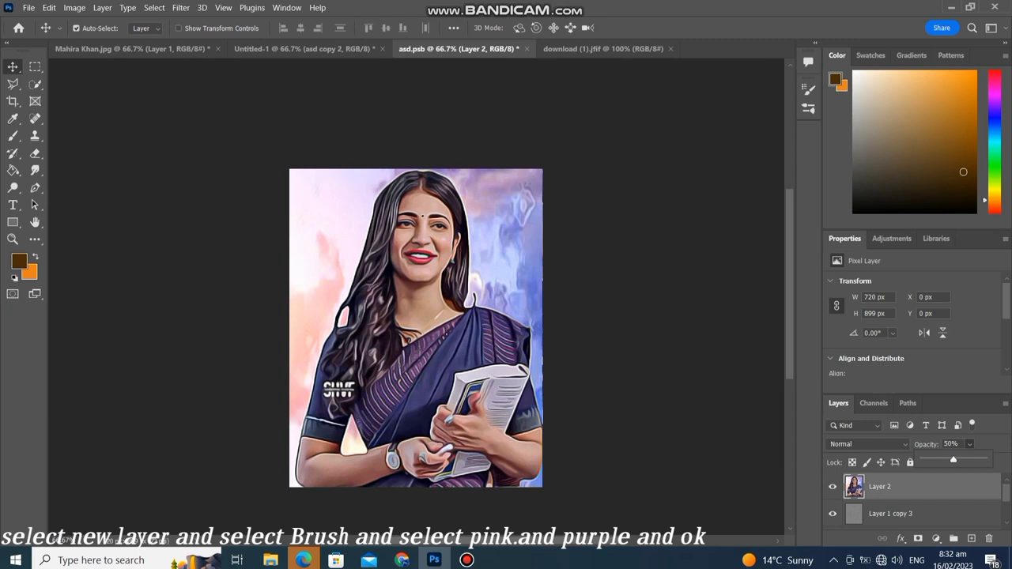
left_click(993, 100)
Choose a bright purple foreground colour and try the Brush, Smudge and Blur tools.
left_click(969, 82)
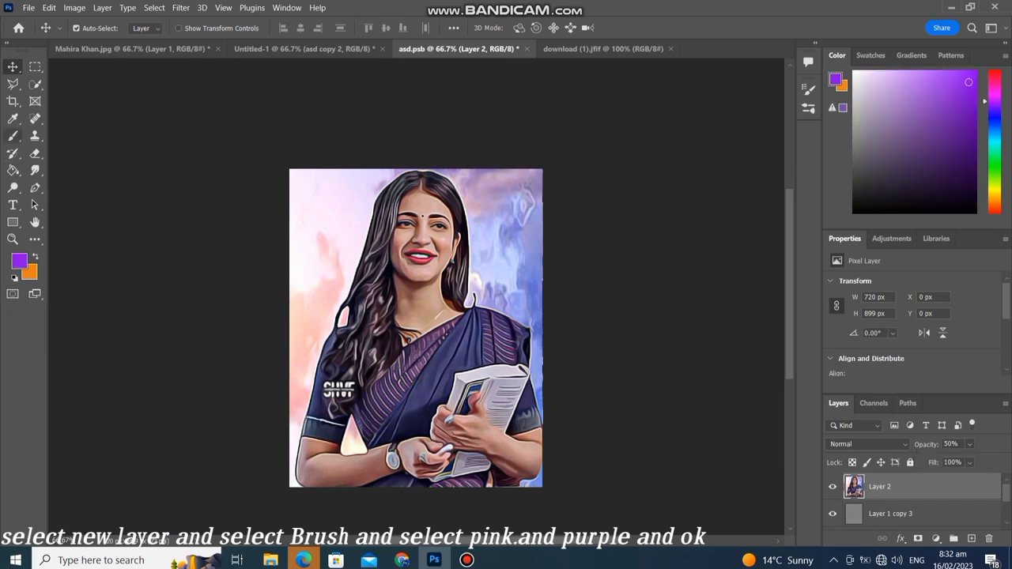
left_click(12, 136)
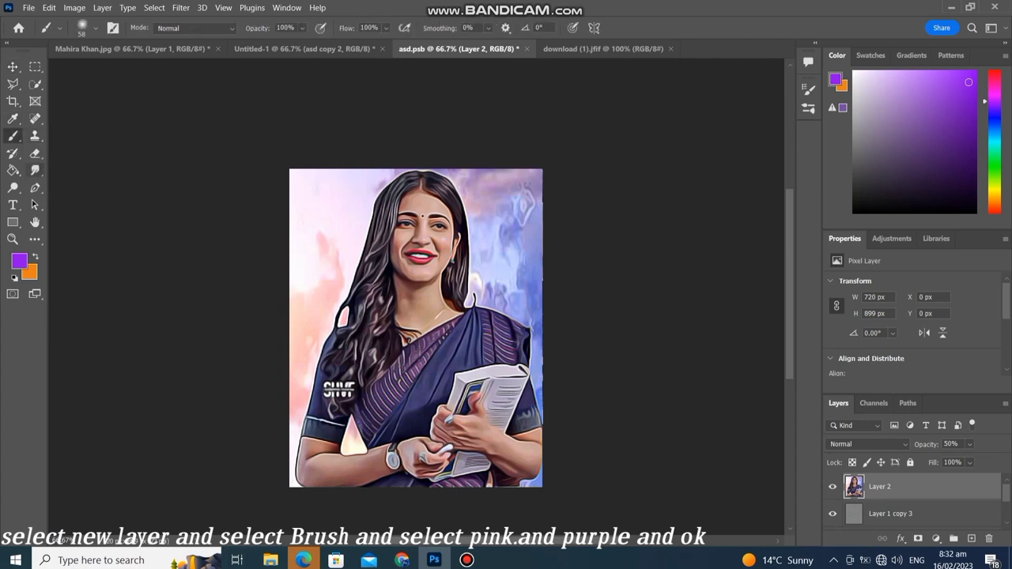
left_click(34, 170)
right_click(34, 170)
left_click(79, 193)
left_click(35, 170, "alt")
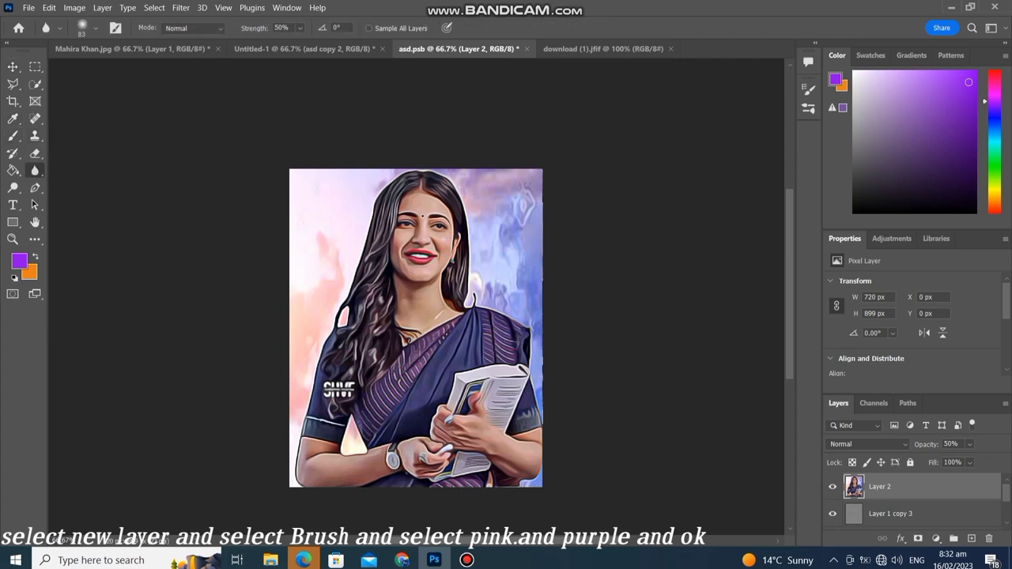
right_click(289, 171)
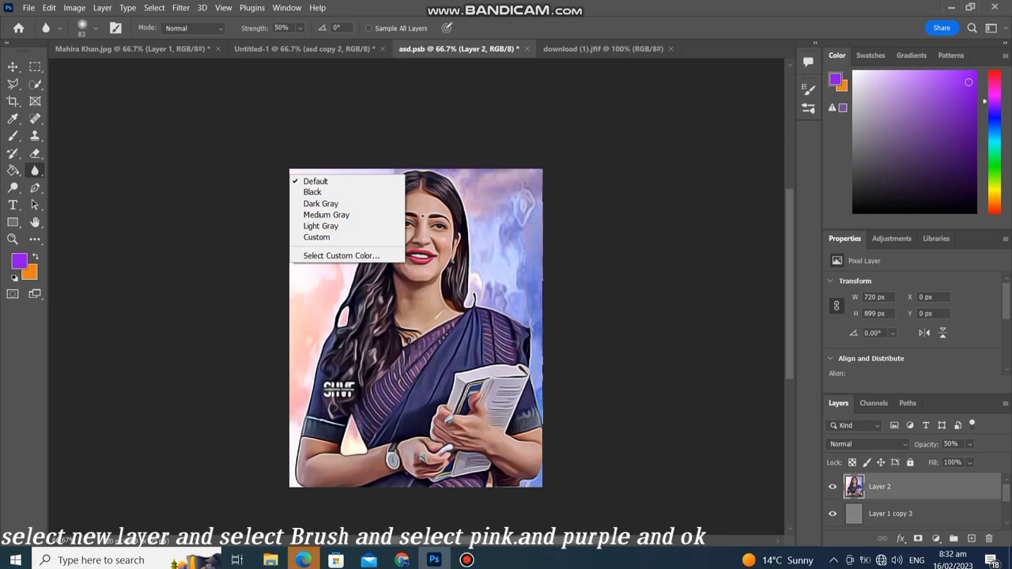
key("Escape")
Enlarge the brush to 177 px, pick a darker purple, and reselect the Brush tool.
right_click(299, 224)
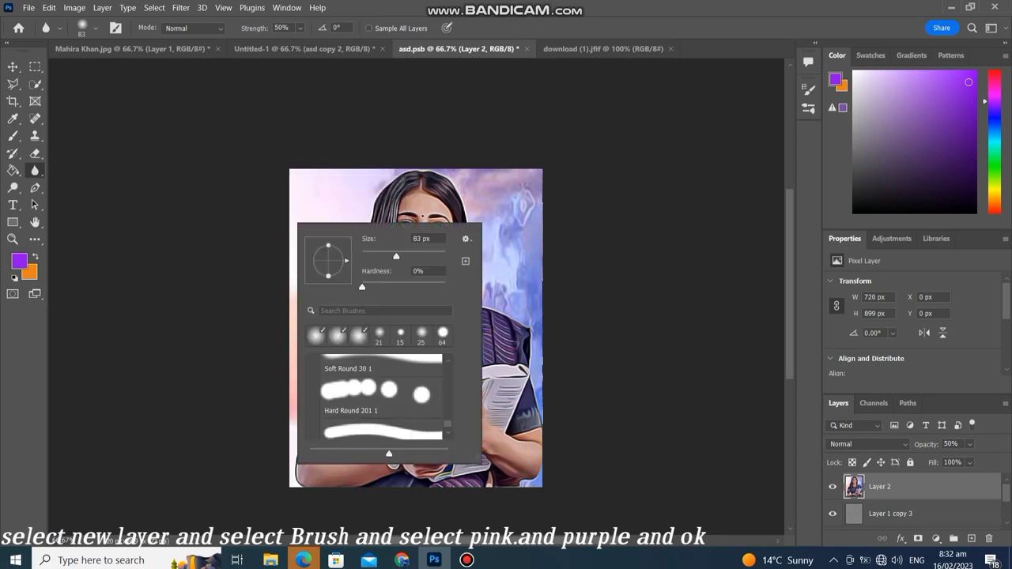
type("177")
key("Return")
key("Return")
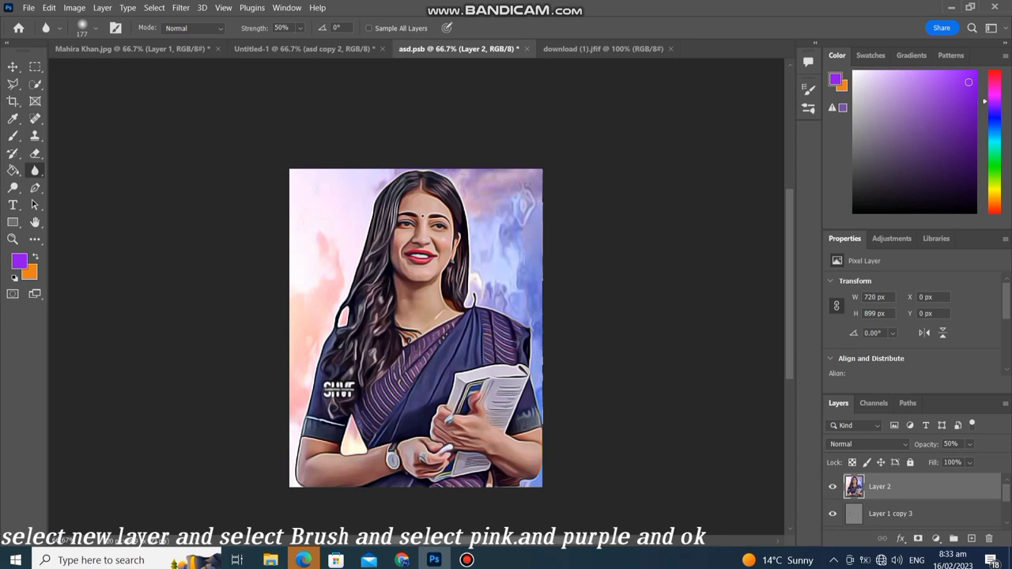
left_click(966, 124)
right_click(13, 136)
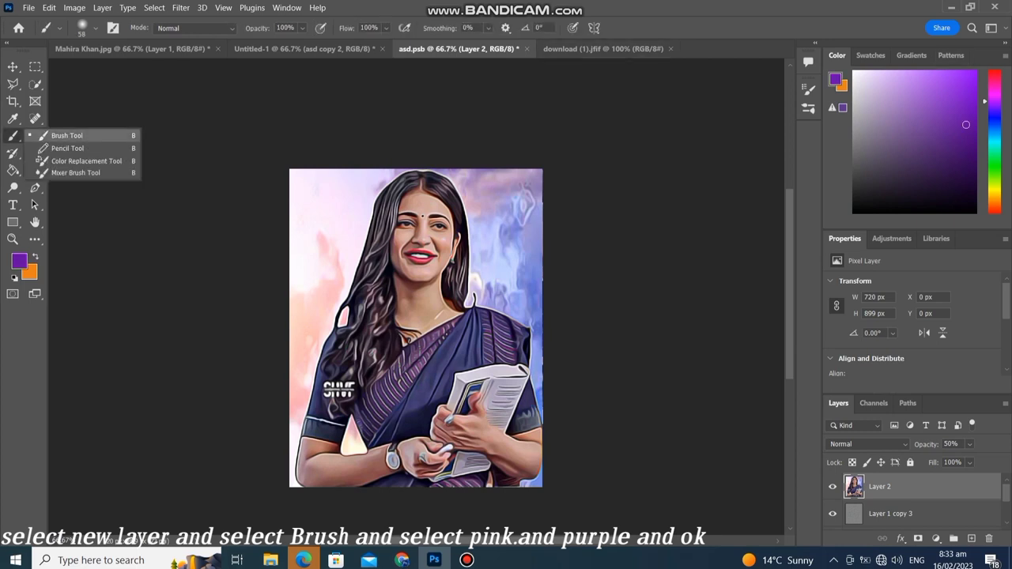
left_click(67, 135)
right_click(13, 136)
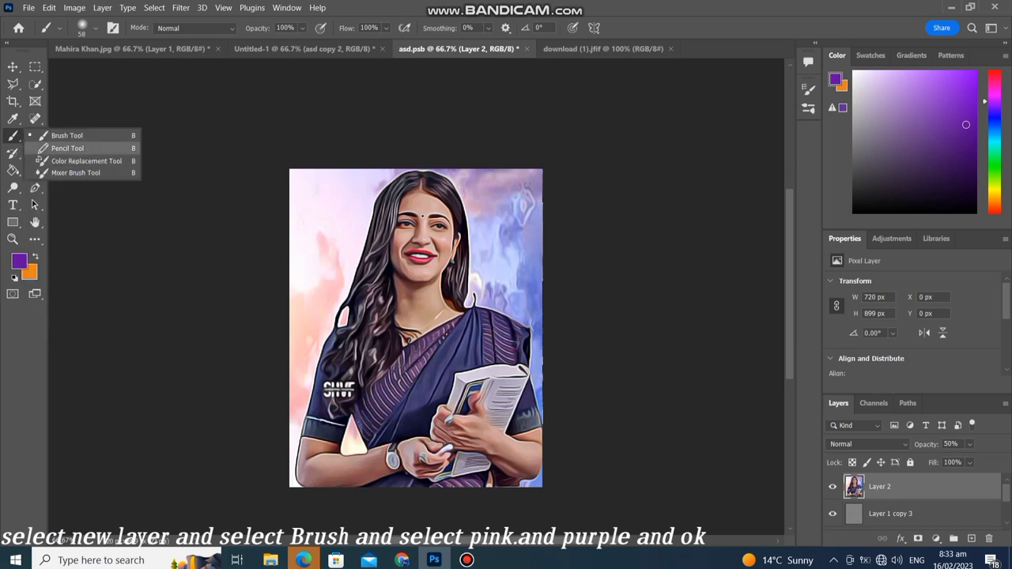
left_click(68, 136)
right_click(160, 141)
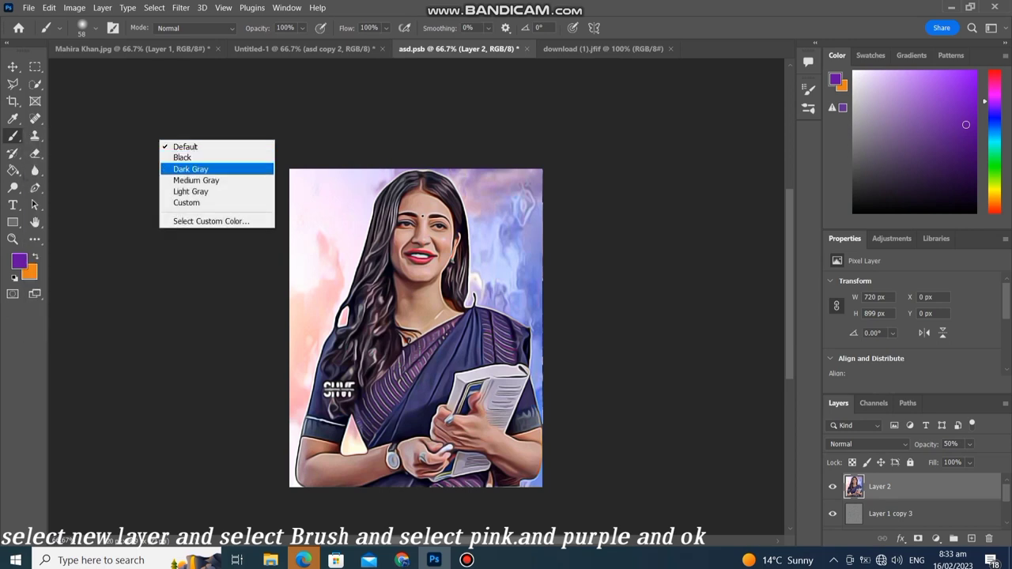
key("Escape")
Set brush opacity to 30% and hardness to 4%, then resize the brush to 306 px.
right_click(308, 181)
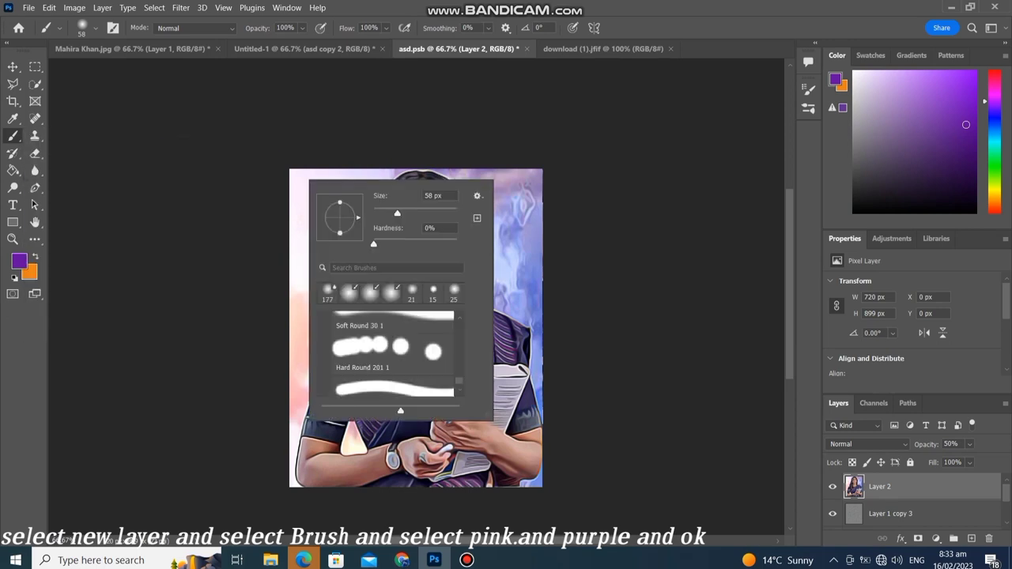
key("3")
type("83")
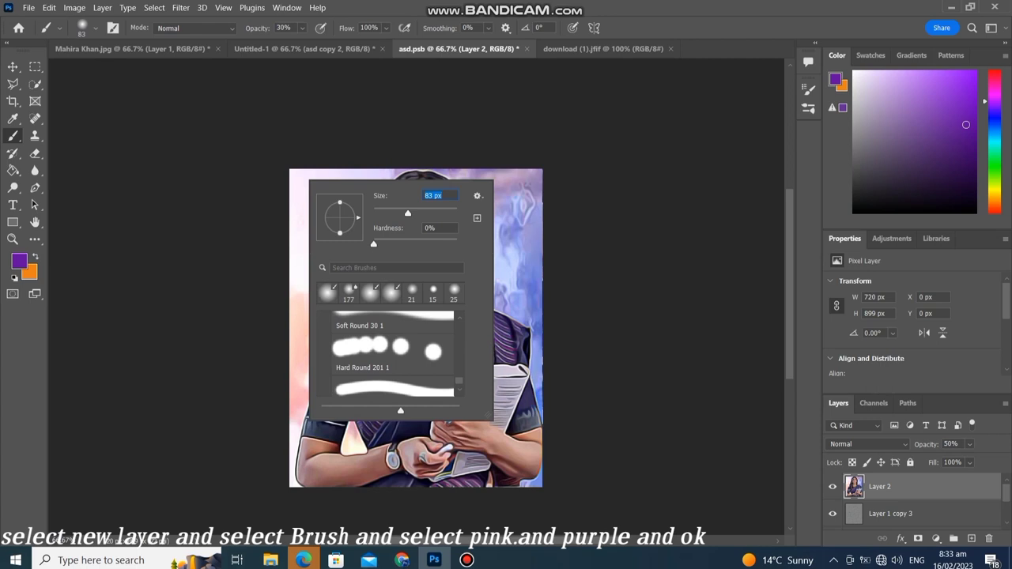
left_click_drag(373, 243, 376, 244)
key("Return")
right_click(516, 227)
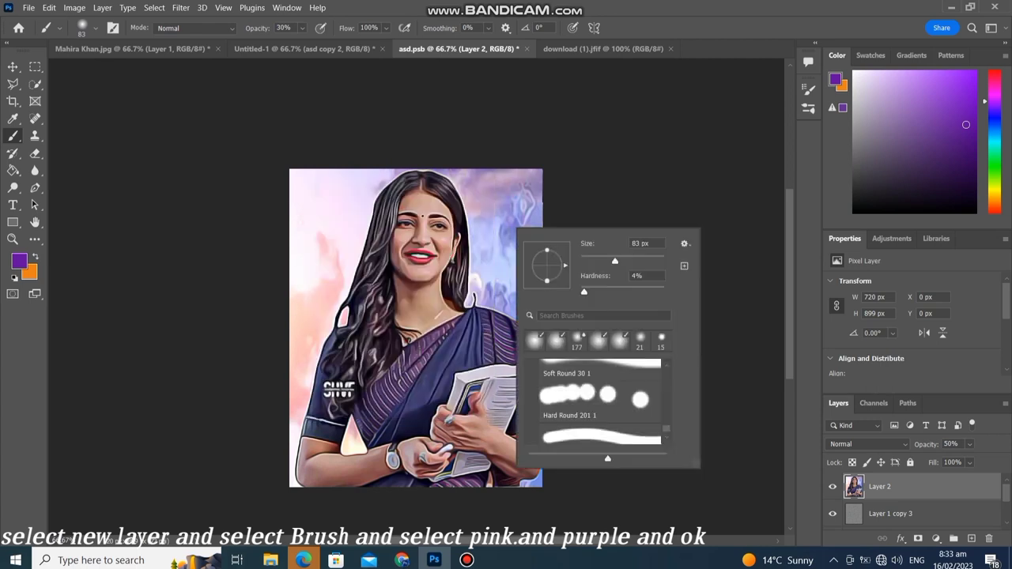
type("480")
key("Return")
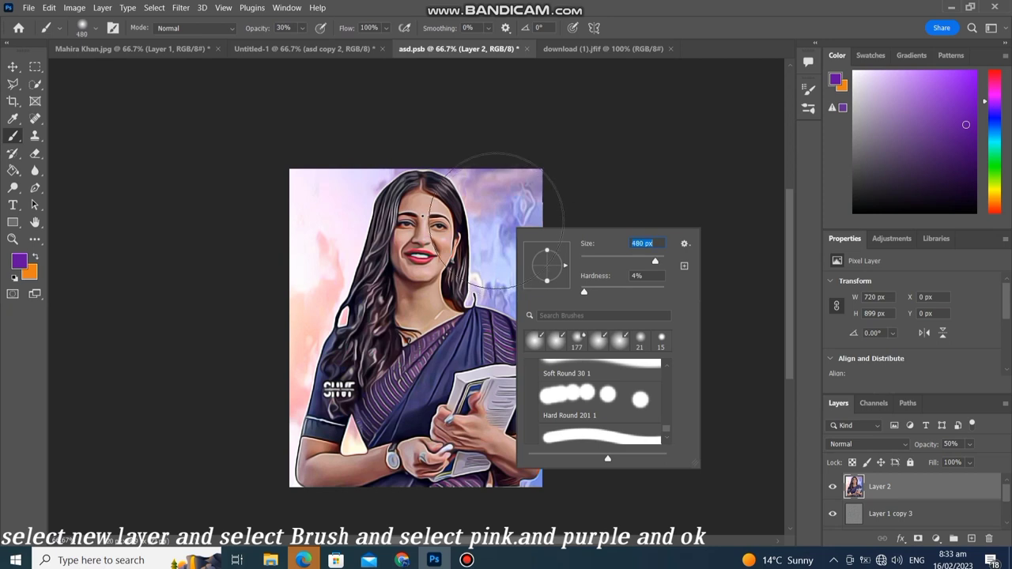
type("306")
key("Return")
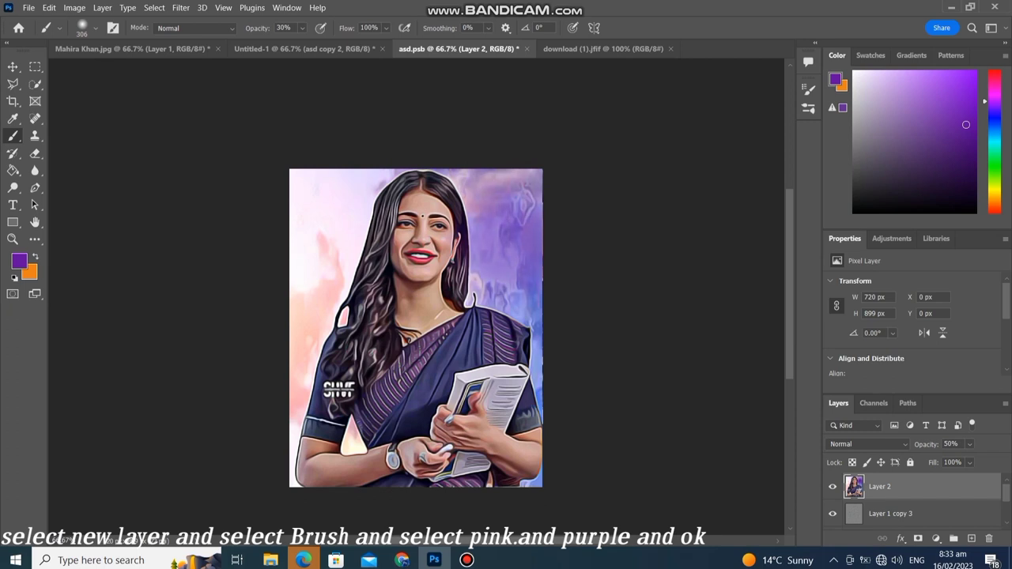
Paint dark purple over the left background and raise Layer 2 opacity to 70%.
left_click(963, 164)
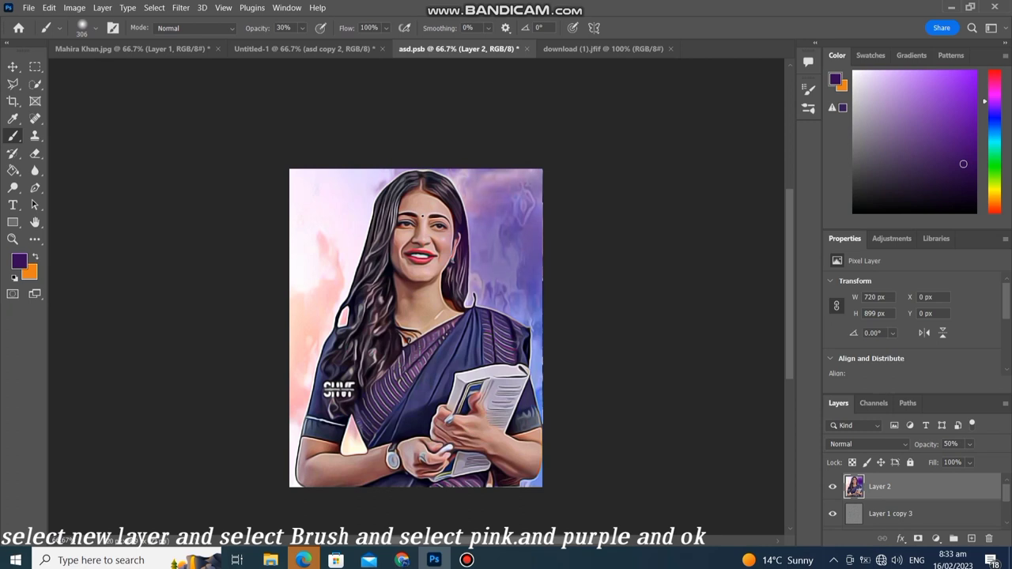
left_click(994, 91)
left_click(969, 83)
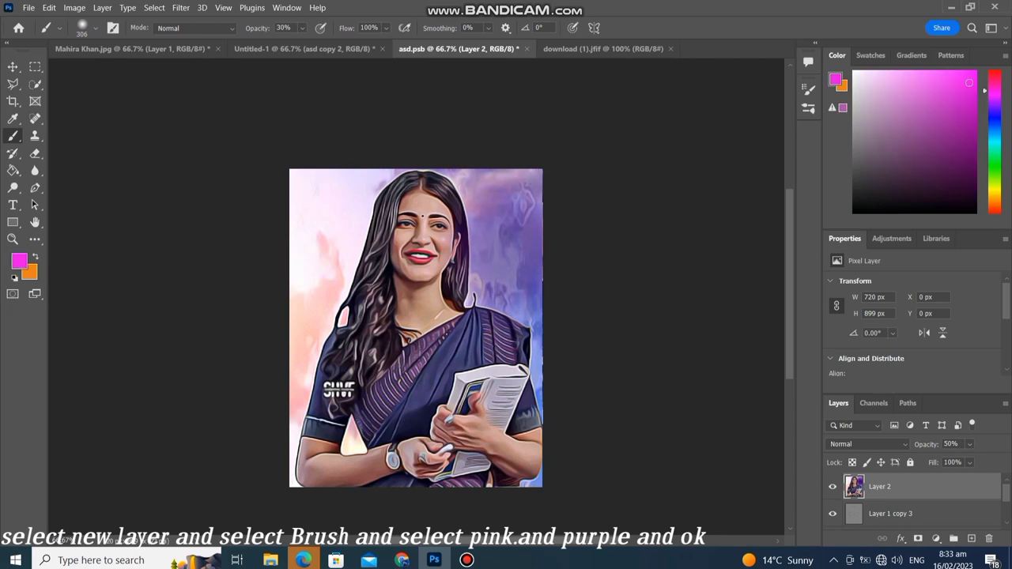
left_click(971, 182)
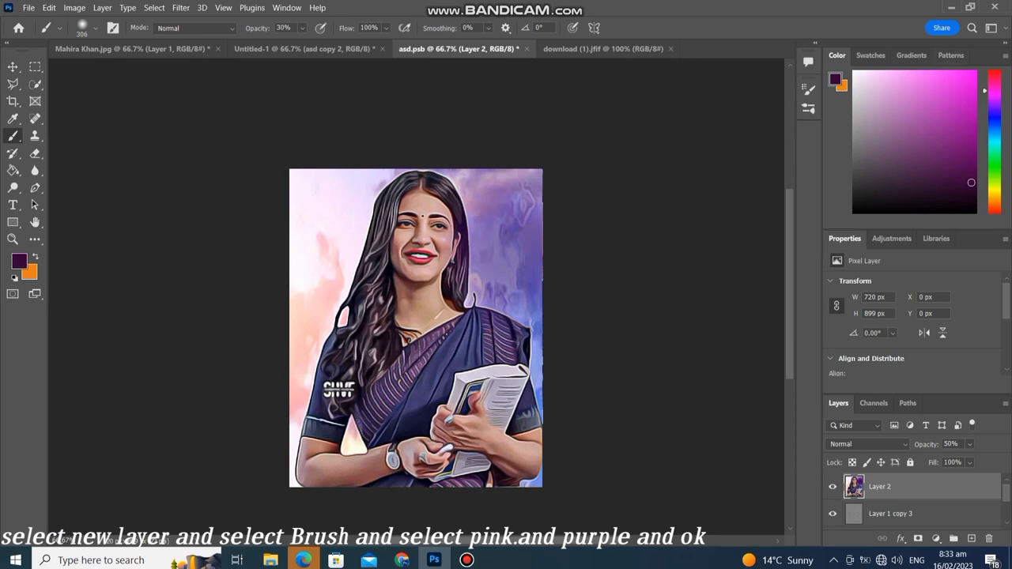
left_click_drag(317, 269, 348, 206)
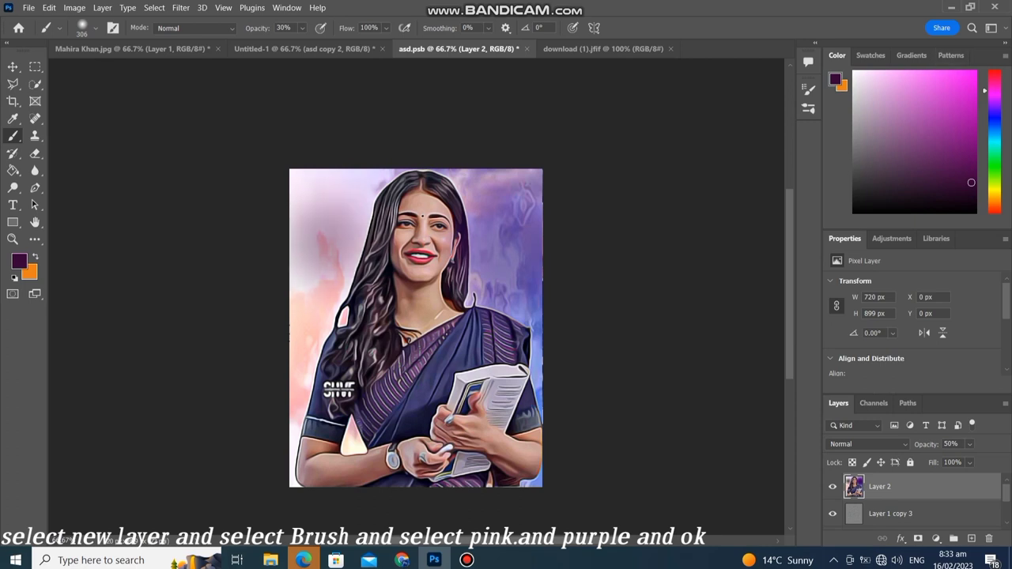
left_click_drag(308, 292, 348, 237)
left_click_drag(300, 284, 340, 189)
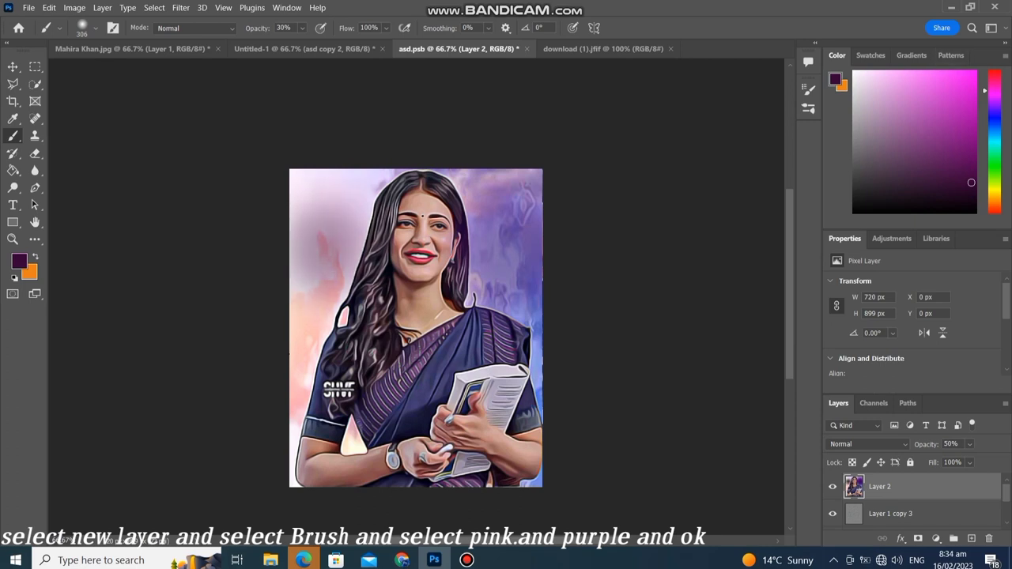
left_click_drag(308, 308, 340, 253)
mouse_move(317, 308)
left_mouse_down()
mouse_move(332, 260)
mouse_move(304, 285)
left_mouse_up()
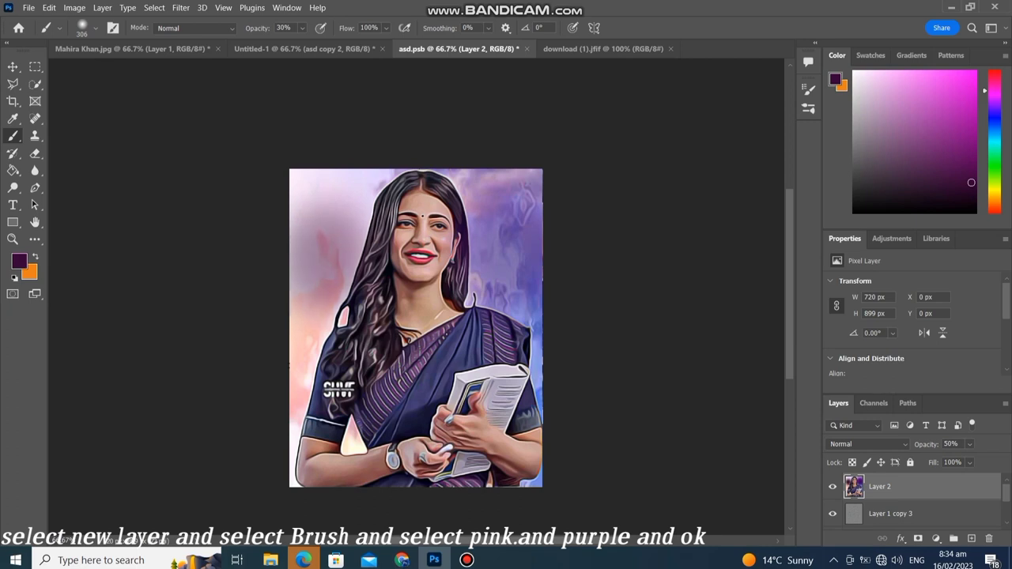
left_click(969, 462)
mouse_move(971, 460)
left_mouse_down()
mouse_move(996, 460)
mouse_move(983, 460)
left_mouse_up()
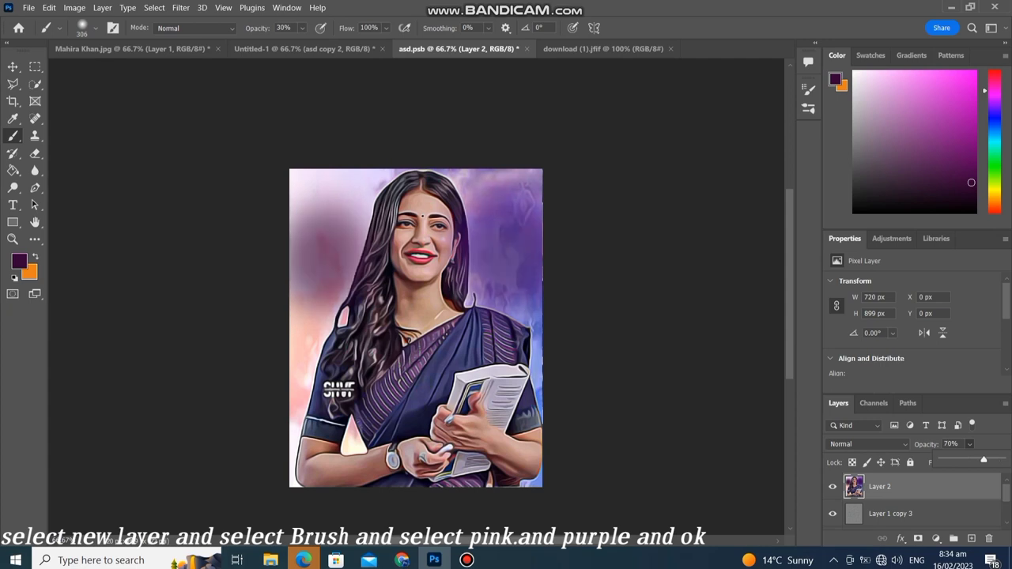
key("Return")
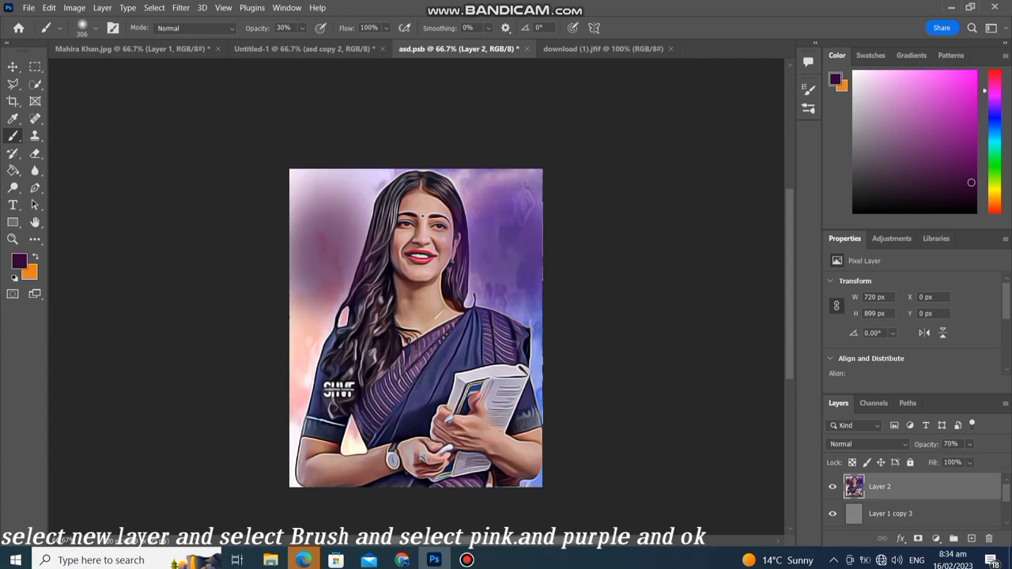
Paint pink across the upper-left, left edge and right of the hair, then purple at top-left.
left_click(995, 73)
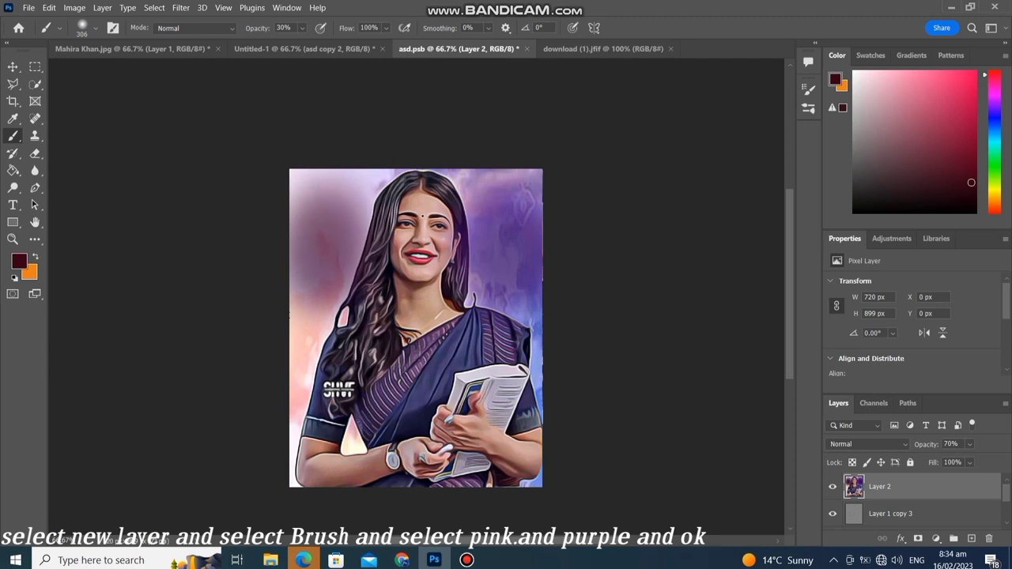
left_click(955, 79)
mouse_move(356, 217)
left_mouse_down()
mouse_move(316, 261)
mouse_move(320, 233)
mouse_move(300, 293)
mouse_move(308, 340)
left_mouse_up()
left_click_drag(387, 176, 351, 222)
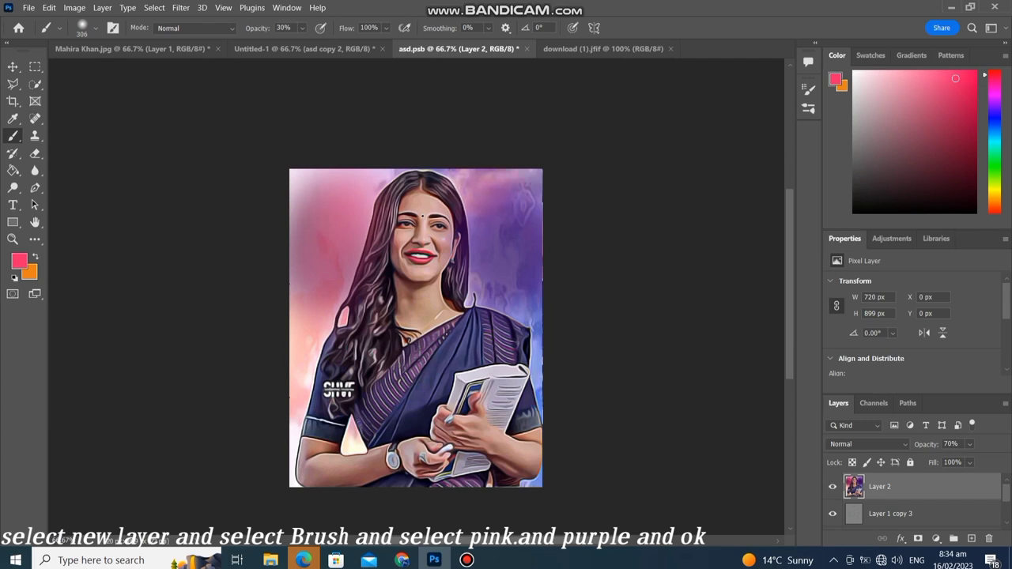
left_click_drag(307, 330, 304, 396)
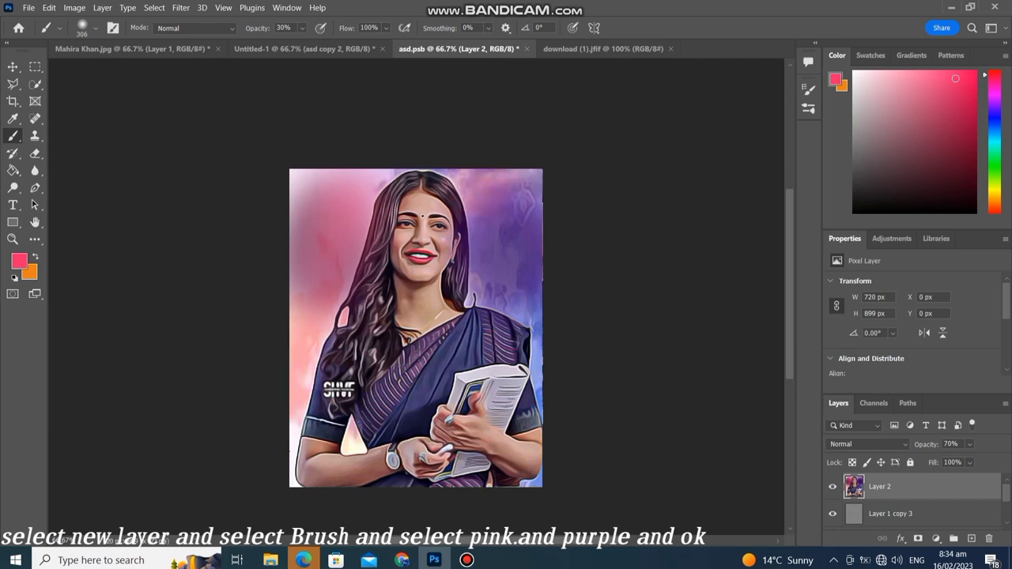
left_click_drag(506, 213, 456, 210)
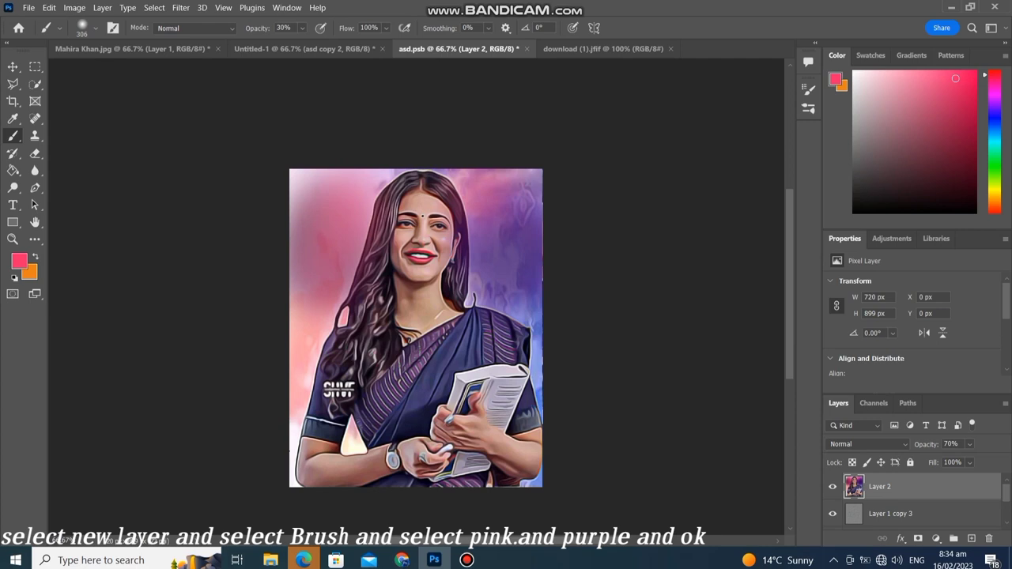
left_click(994, 105)
left_click(969, 81)
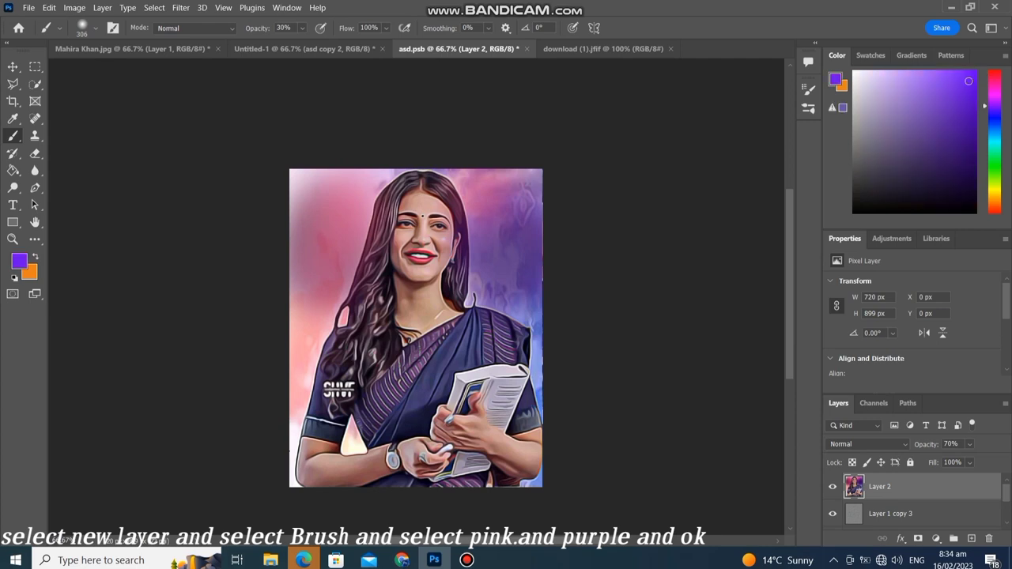
mouse_move(324, 197)
left_mouse_down()
mouse_move(383, 182)
mouse_move(332, 178)
left_mouse_up()
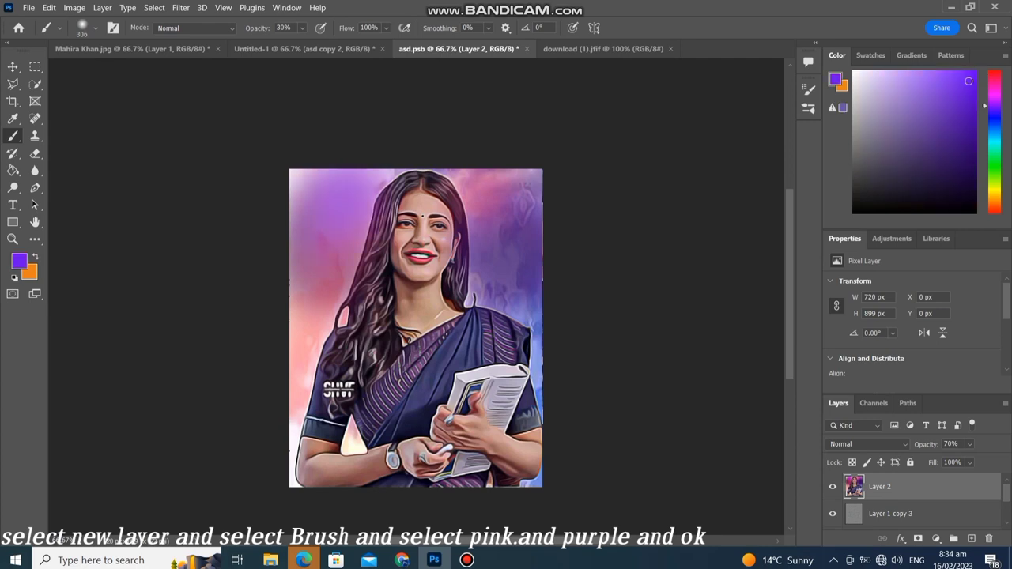
Switch to the Move tool and change Layer 2's blend mode from Normal to Overlay.
key("v")
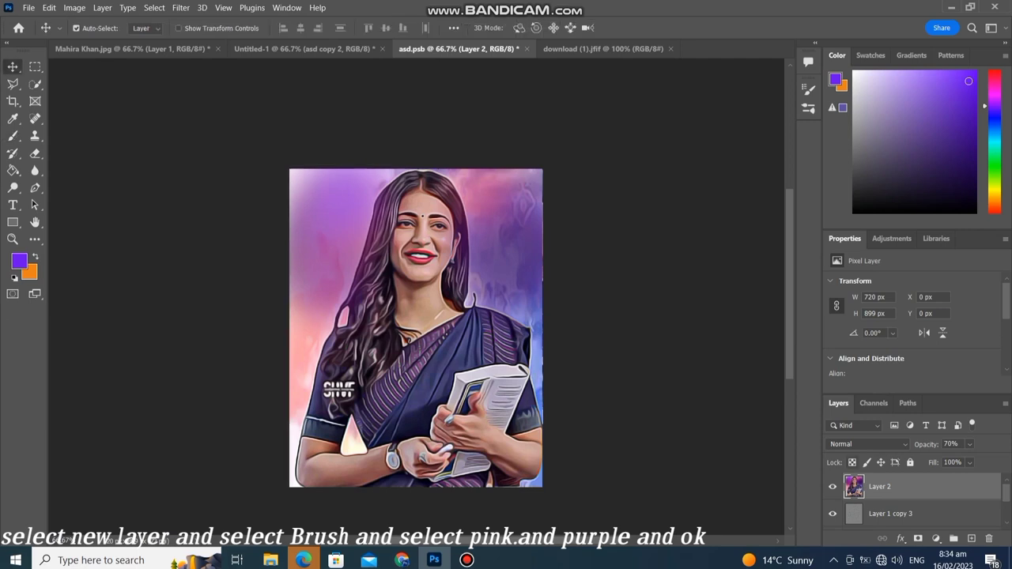
left_click(867, 444)
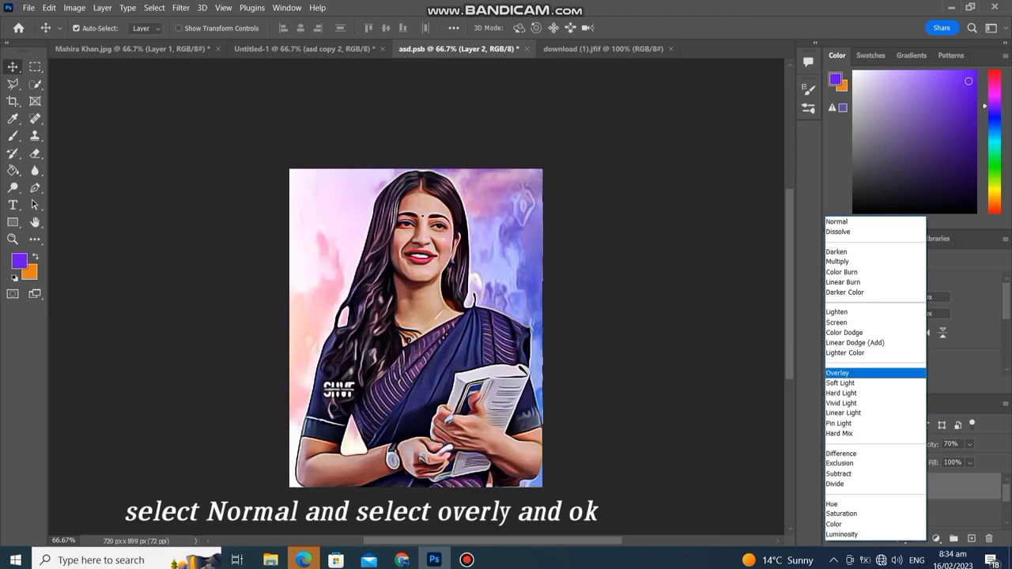
left_click(850, 373)
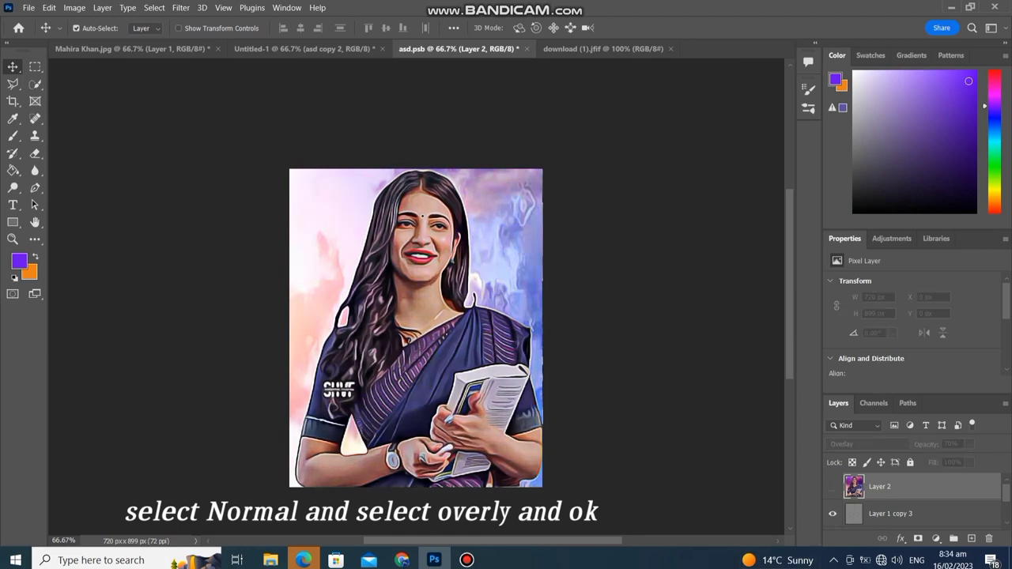
scroll(909, 500, "down", 1)
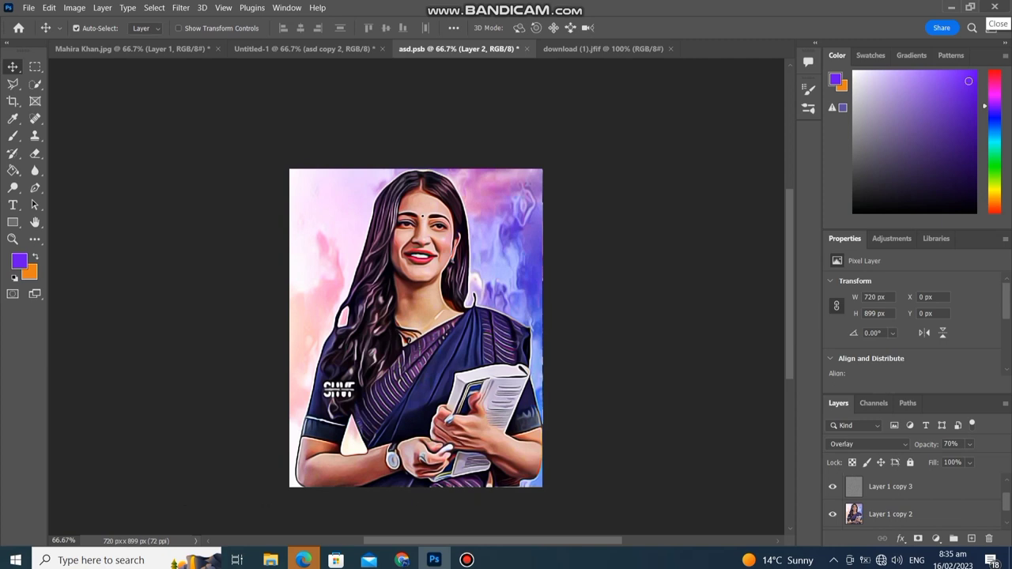
Close download (1).jfif, cancel the save prompt, and delete the asd layer with confirmation.
left_click(995, 7)
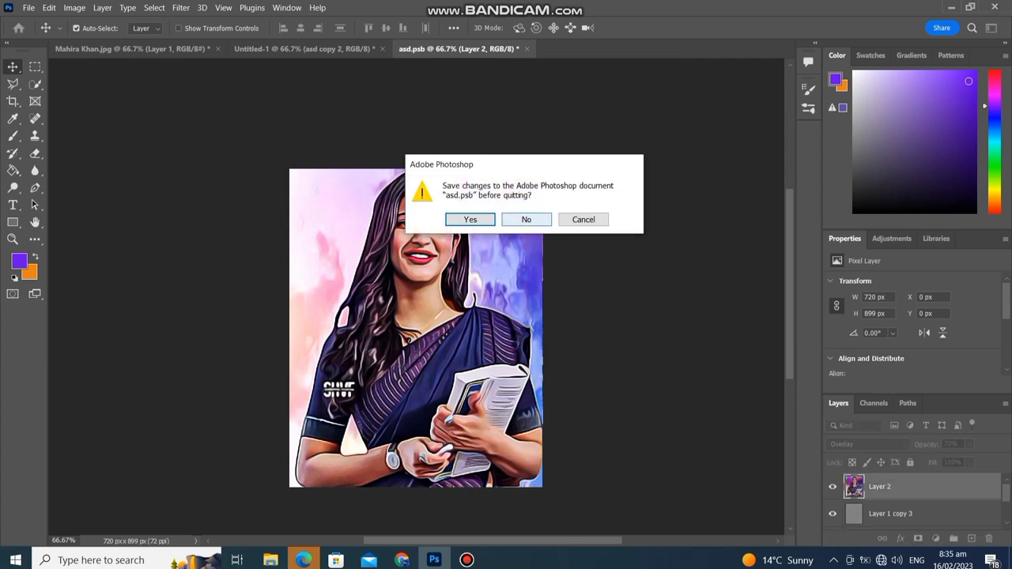
left_click(584, 219)
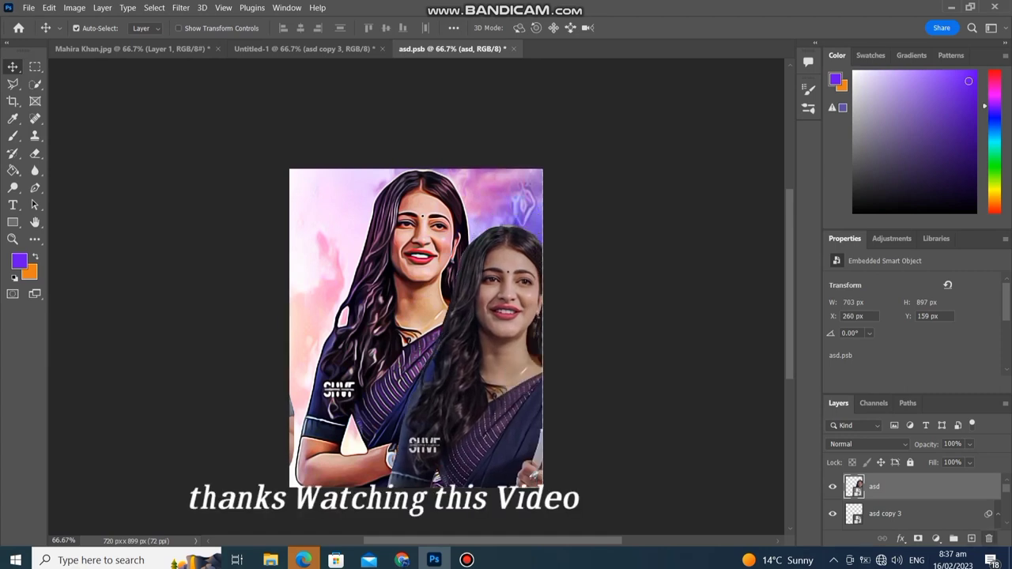
left_click(988, 538)
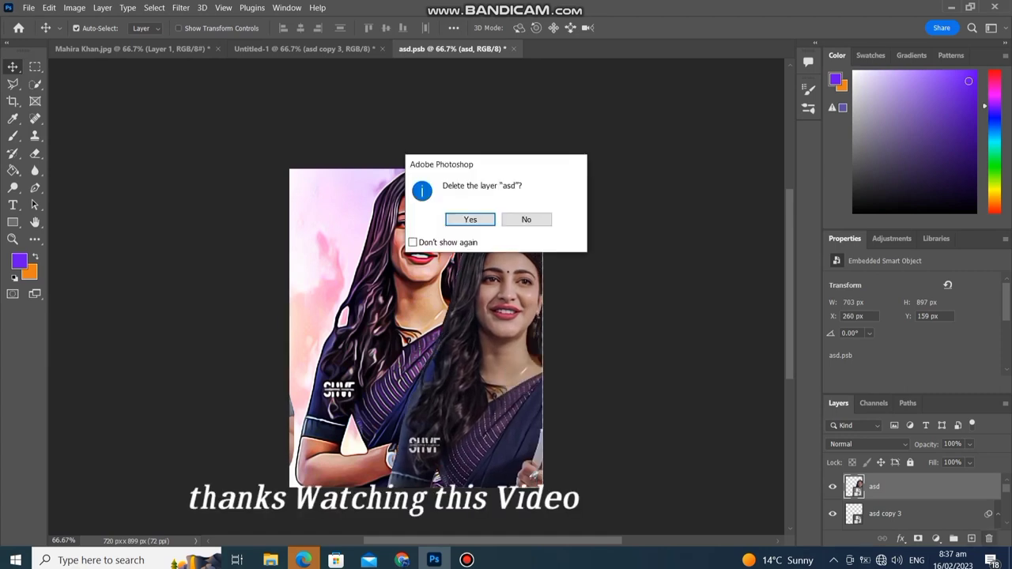
left_click(466, 220)
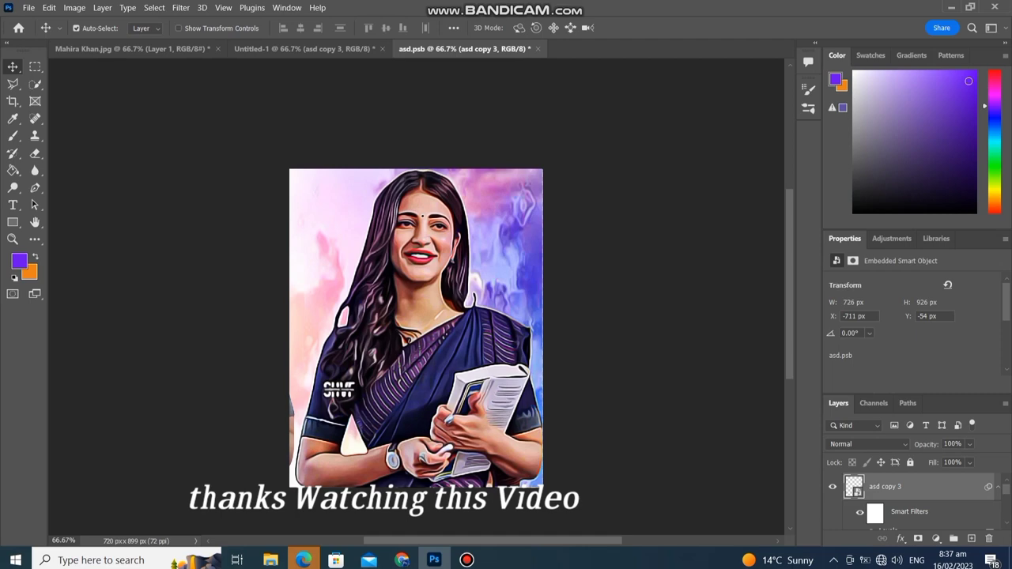